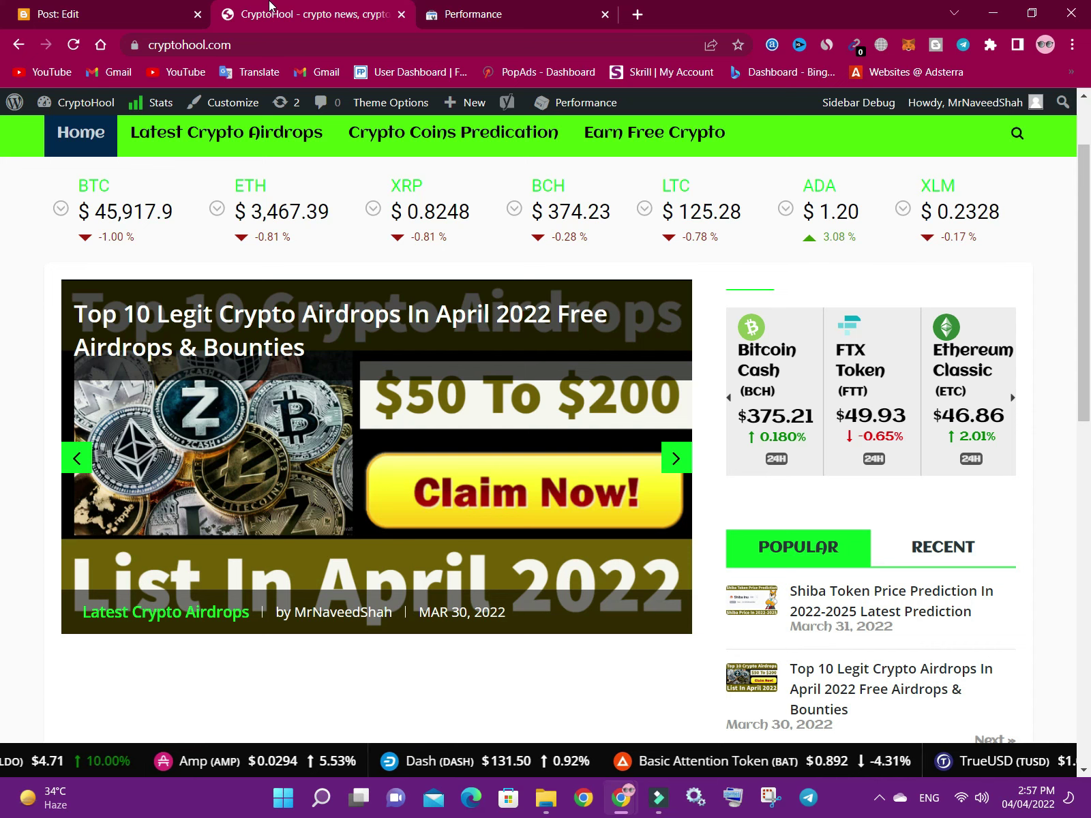
Switch to the Blogger post about PayPal money websites and select its header image
{"action": "left_click", "coordinate": [214, 45]}
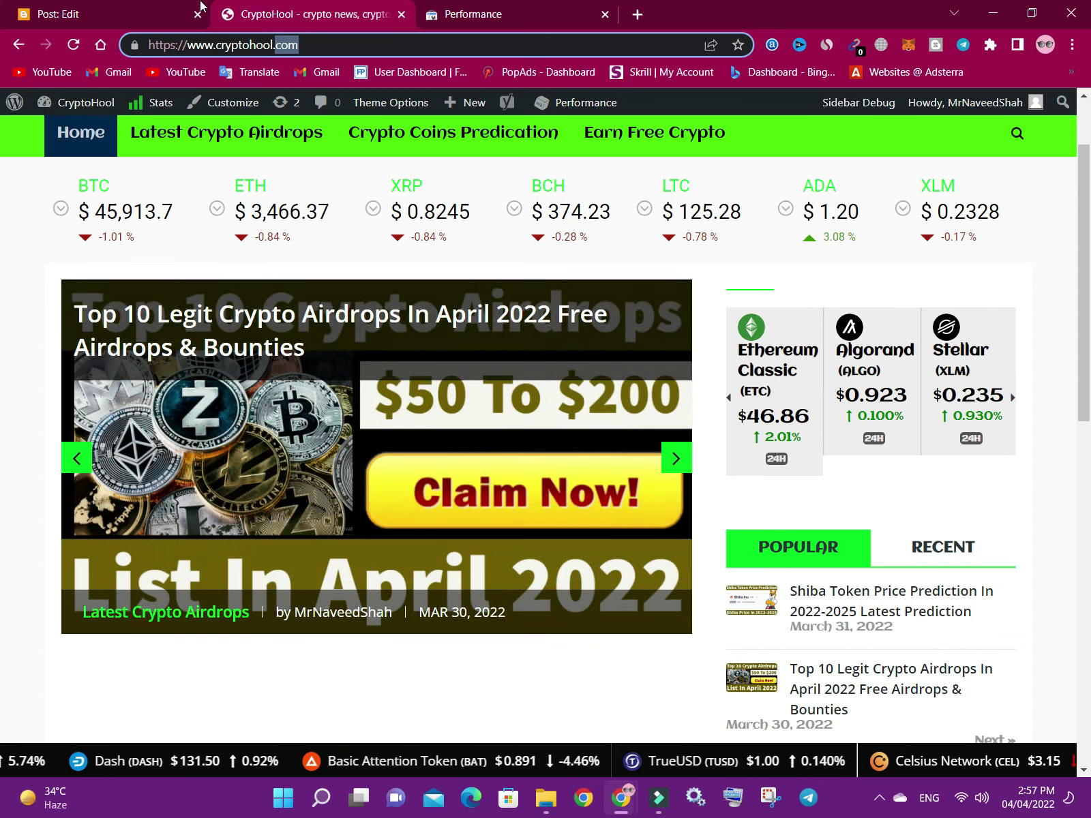
{"action": "key", "text": "ctrl+shift+Tab"}
{"action": "left_click", "coordinate": [240, 390]}
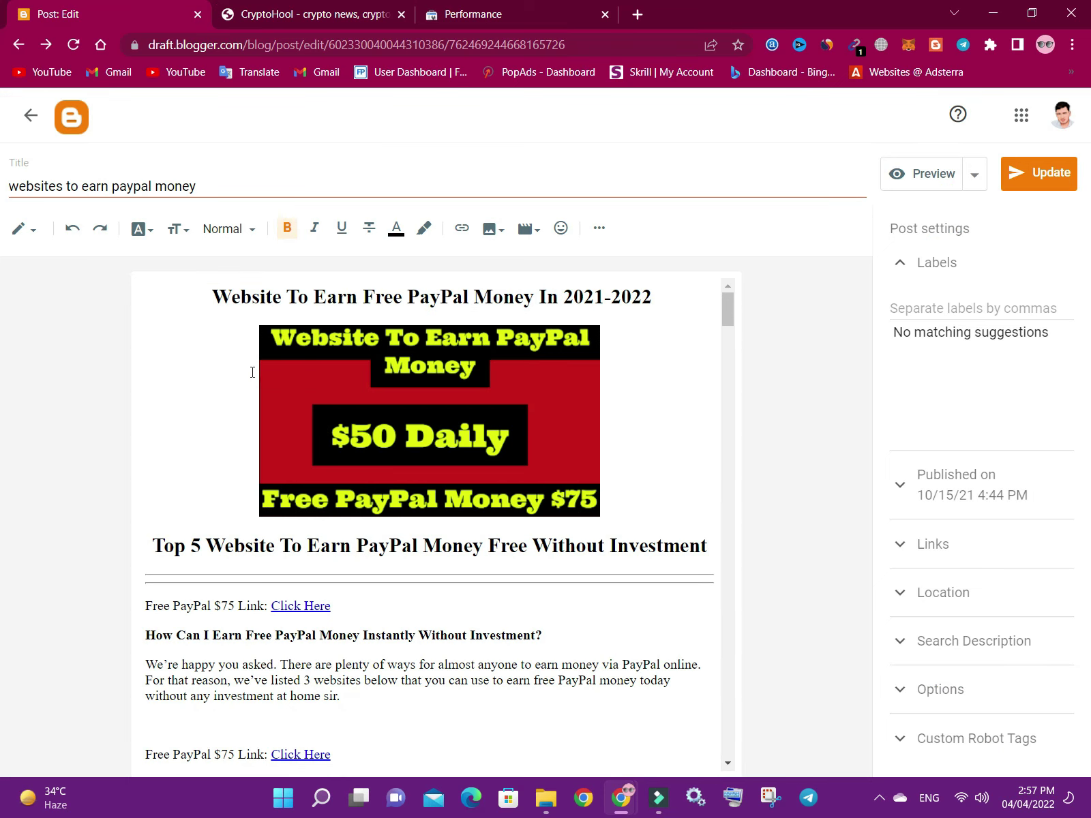
{"action": "left_click", "coordinate": [405, 386]}
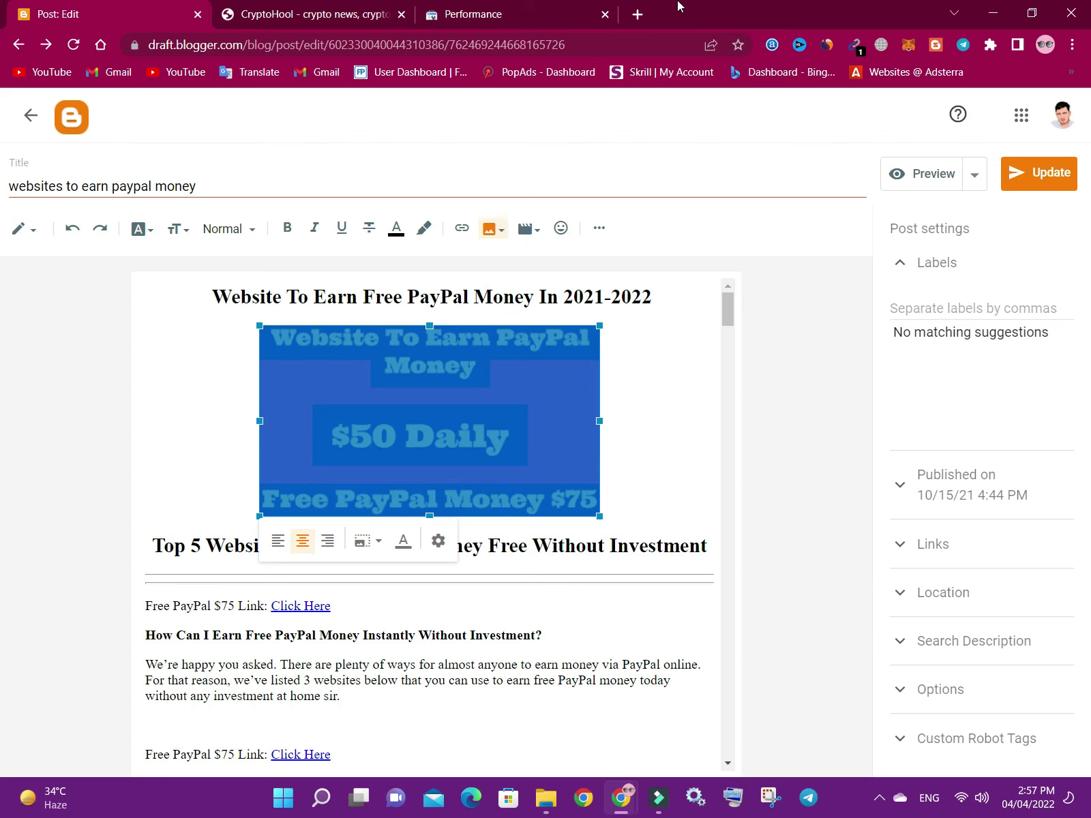
Open the Adobe Creative Cloud Express new post design page in a new tab and move it beside the Blogger tab
{"action": "left_click", "coordinate": [643, 14]}
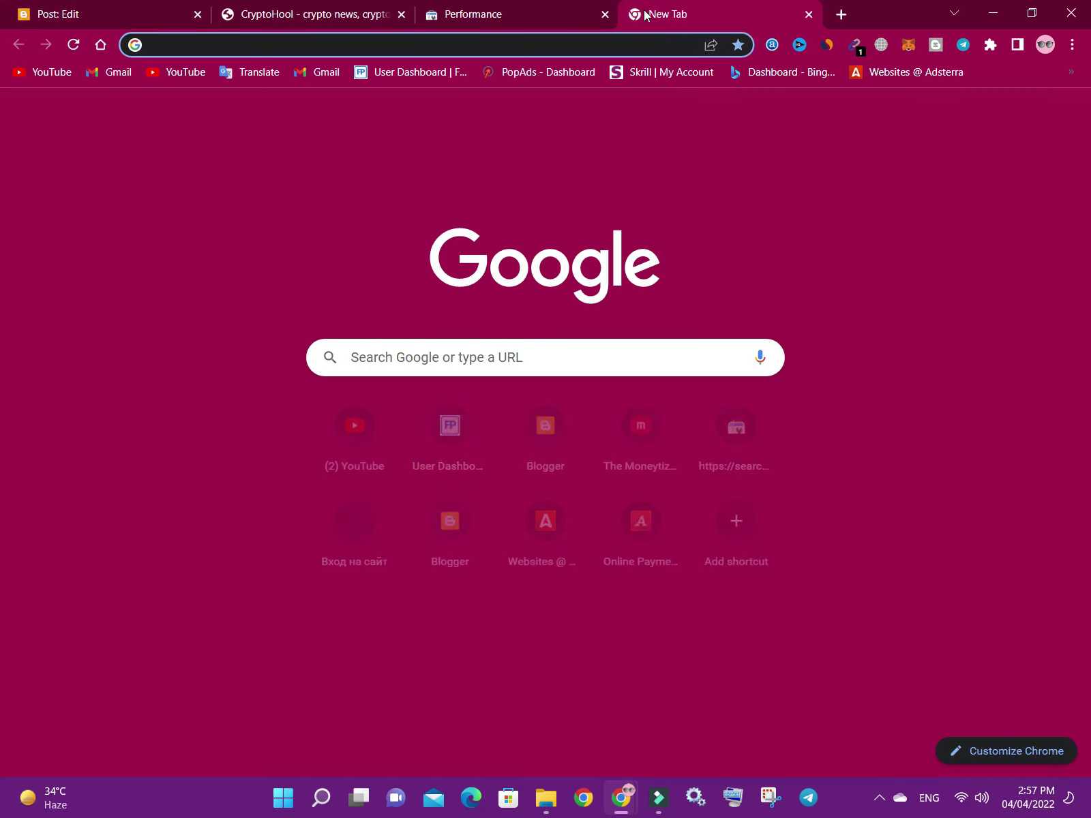
{"action": "type", "text": "ADBtc.top"}
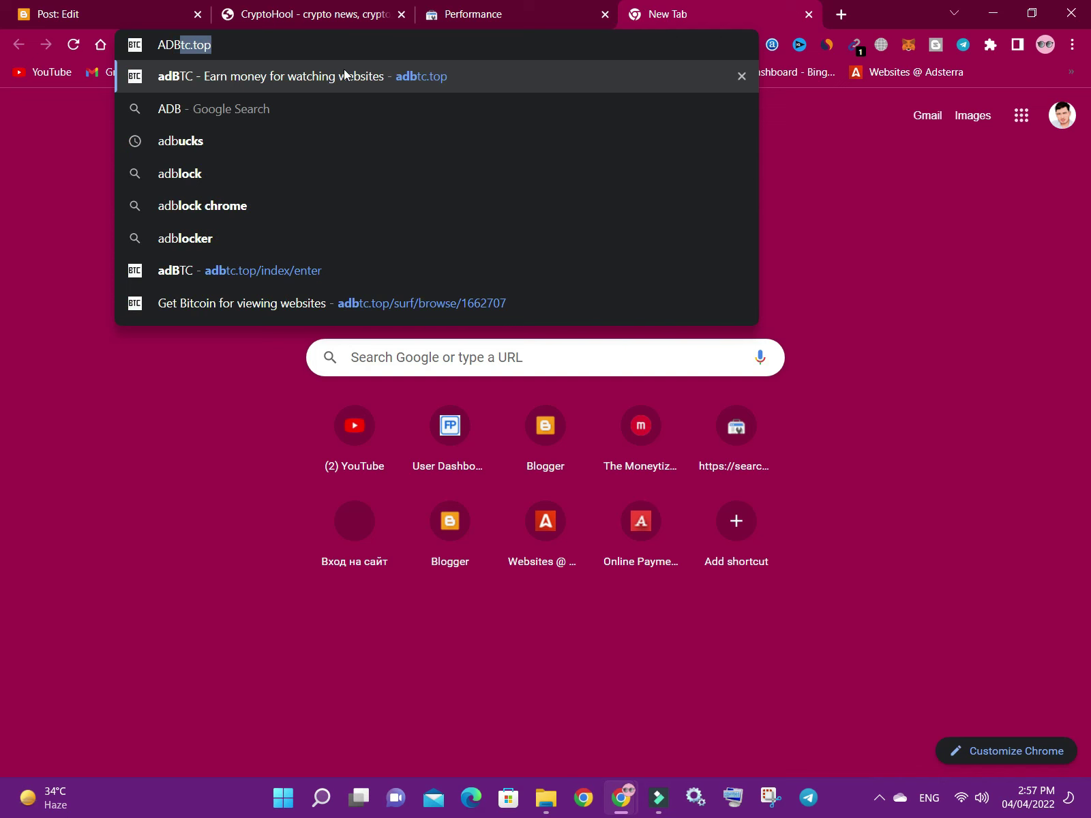
{"action": "left_click", "coordinate": [1072, 75]}
{"action": "left_click", "coordinate": [933, 179]}
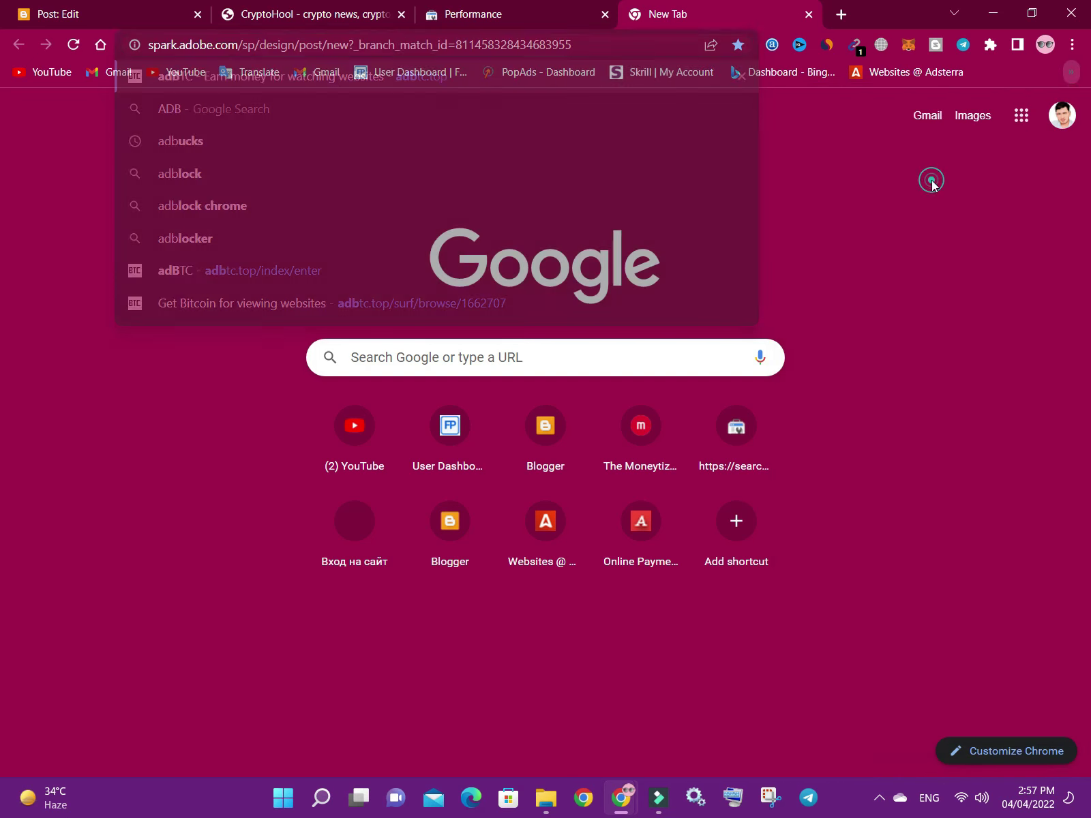
{"action": "left_click_drag", "start_coordinate": [713, 5], "coordinate": [280, 6]}
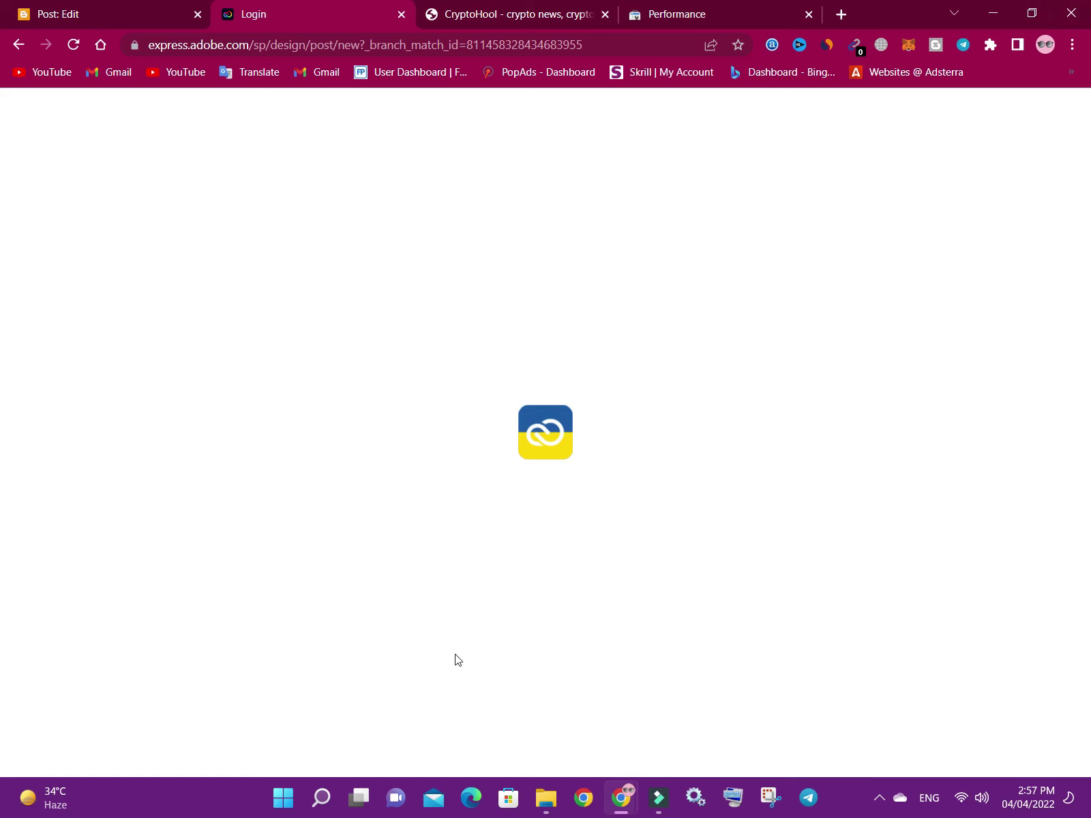
Inspect the file name and details of My project (34).png in the Downloads folder
{"action": "left_click", "coordinate": [546, 798]}
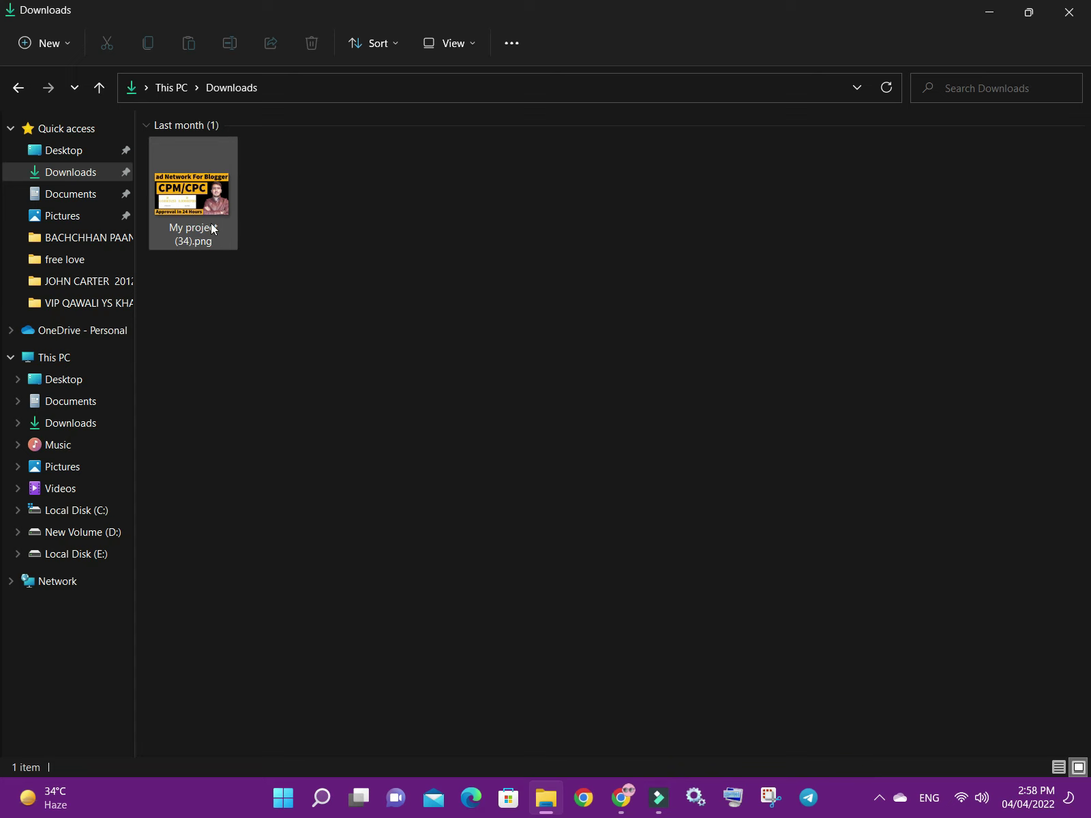
{"action": "mouse_move", "coordinate": [185, 239]}
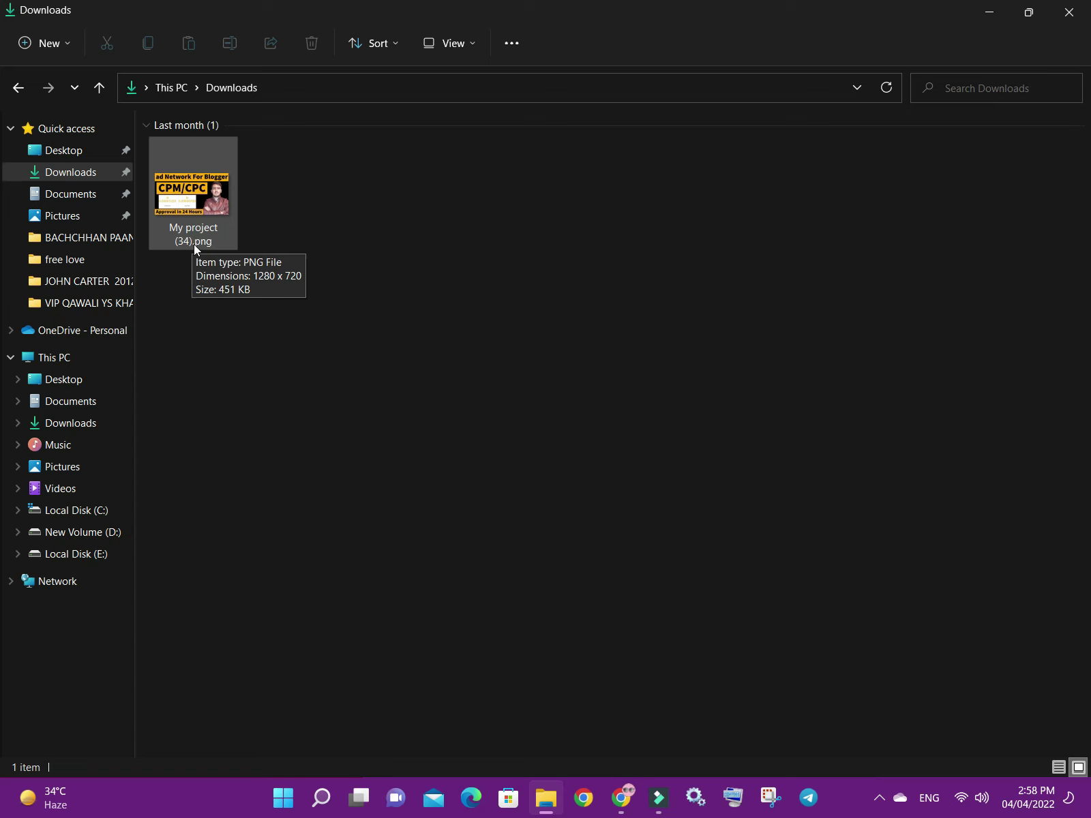
{"action": "left_click", "coordinate": [231, 220]}
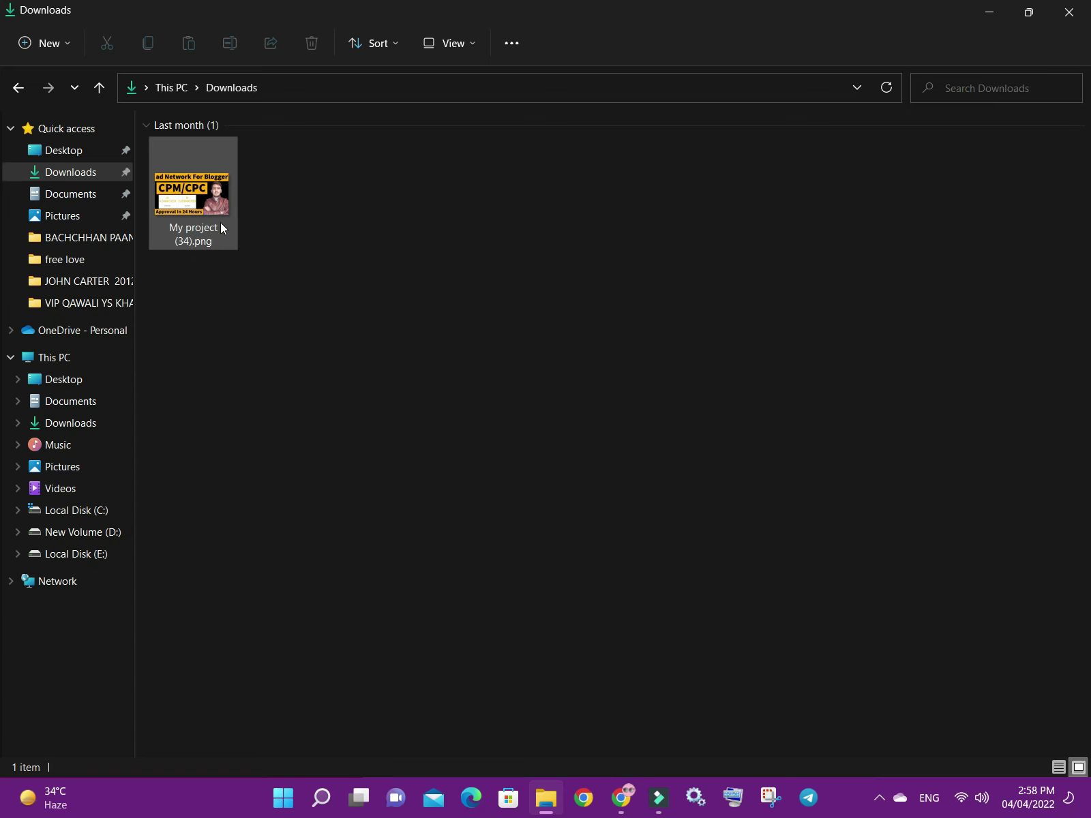
{"action": "left_click", "coordinate": [546, 798]}
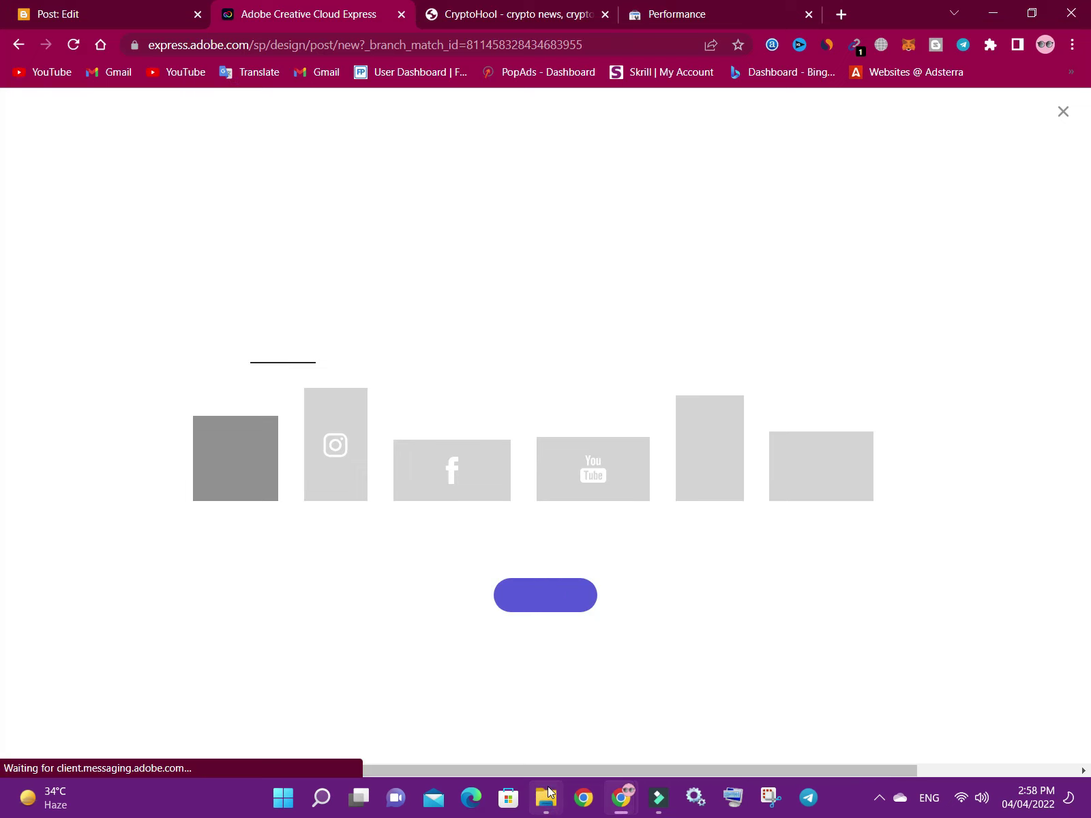
Open the CryptoHool WordPress dashboard and start a new post
{"action": "left_click_drag", "start_coordinate": [457, 6], "coordinate": [252, 10]}
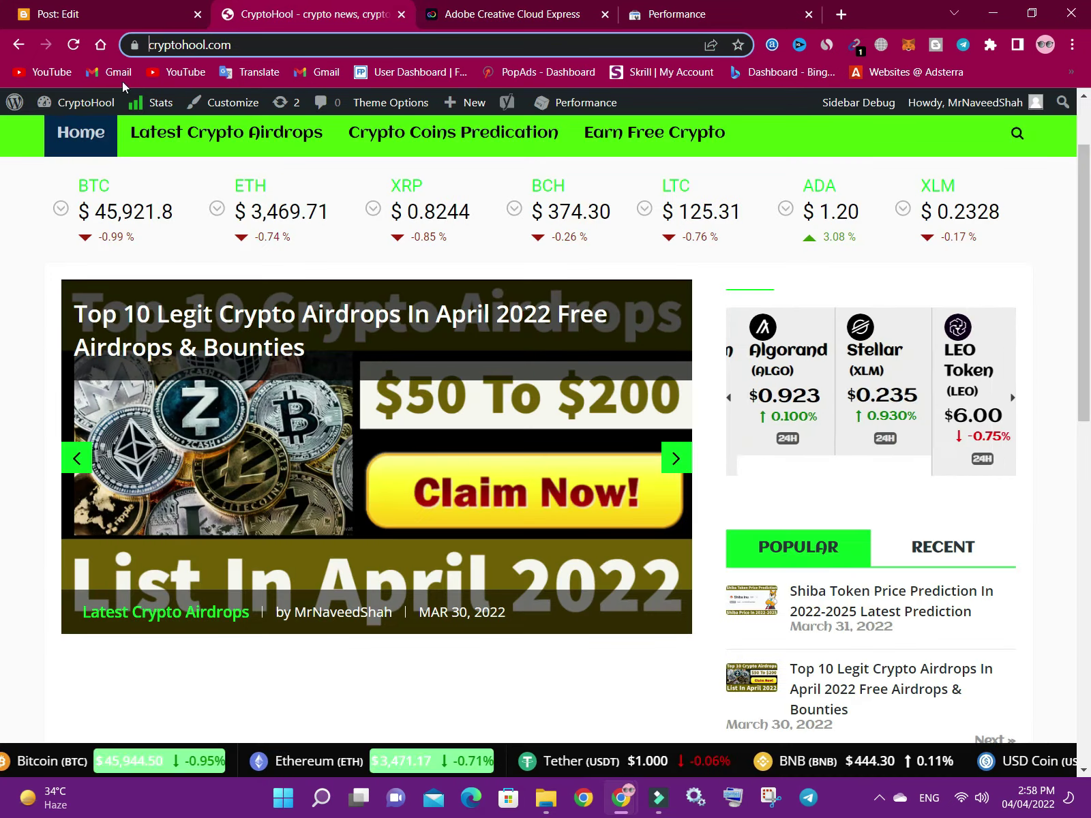
{"action": "left_click", "coordinate": [79, 134]}
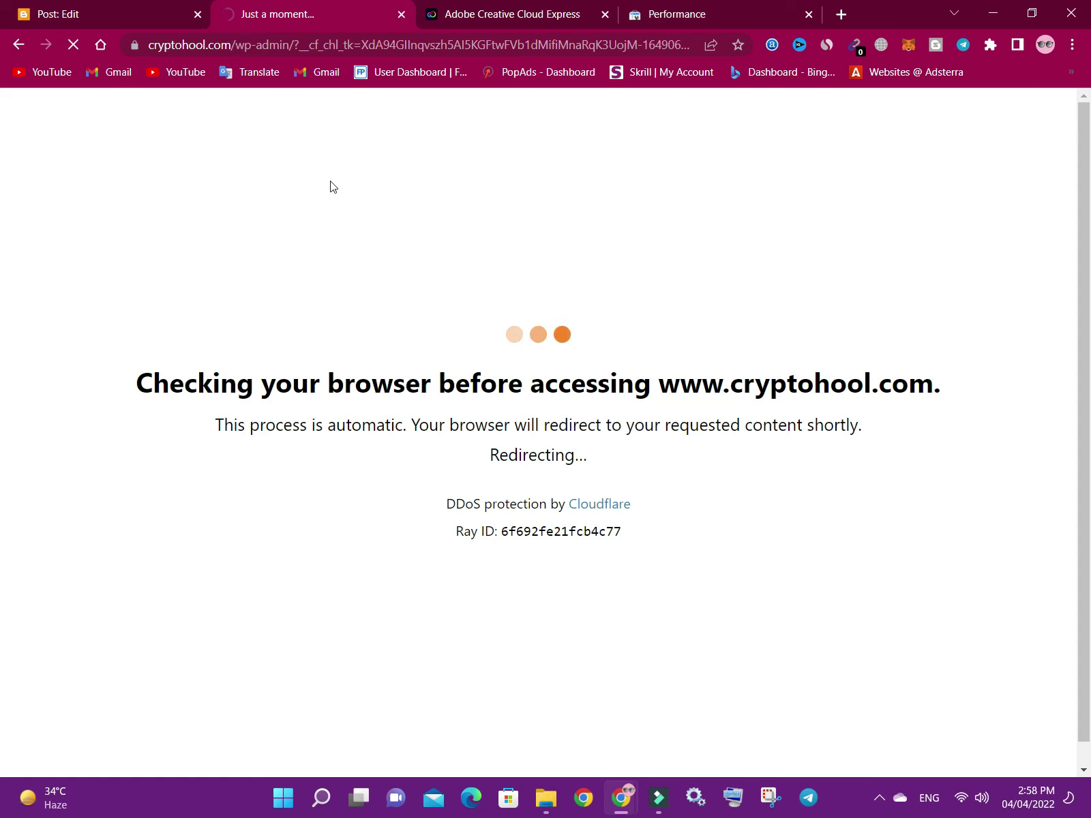
{"action": "left_click", "coordinate": [446, 15]}
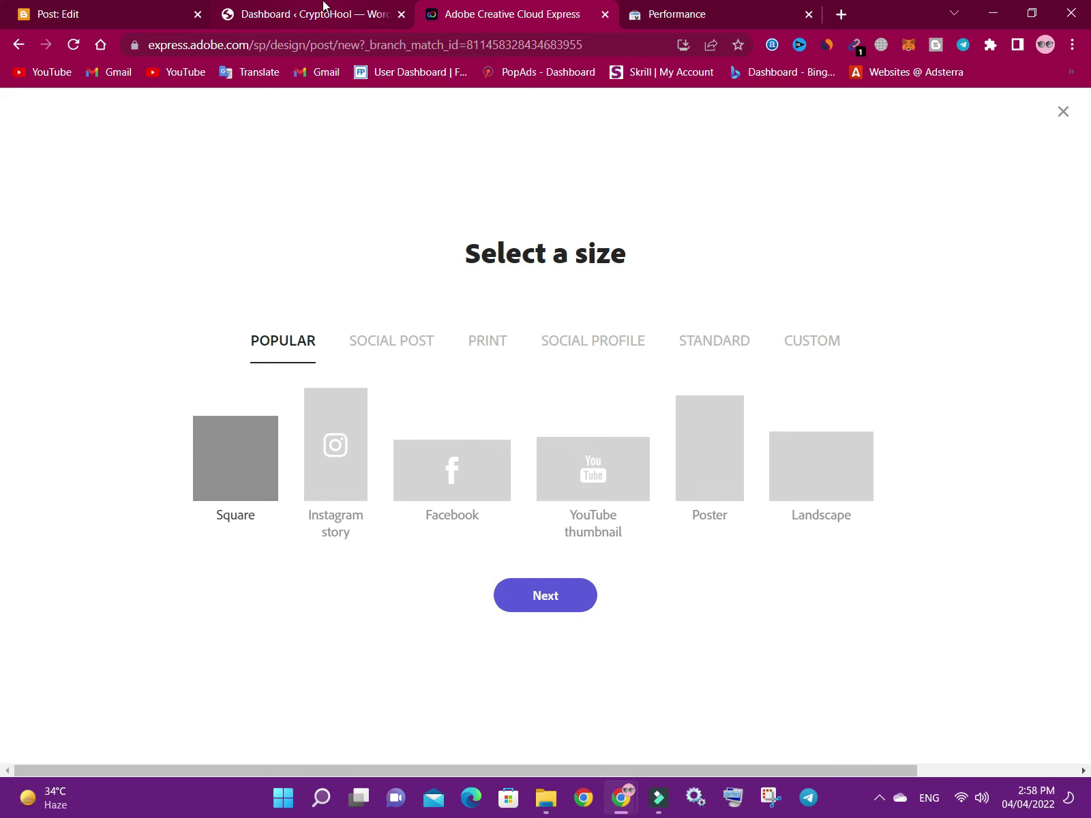
{"action": "left_click", "coordinate": [323, 10]}
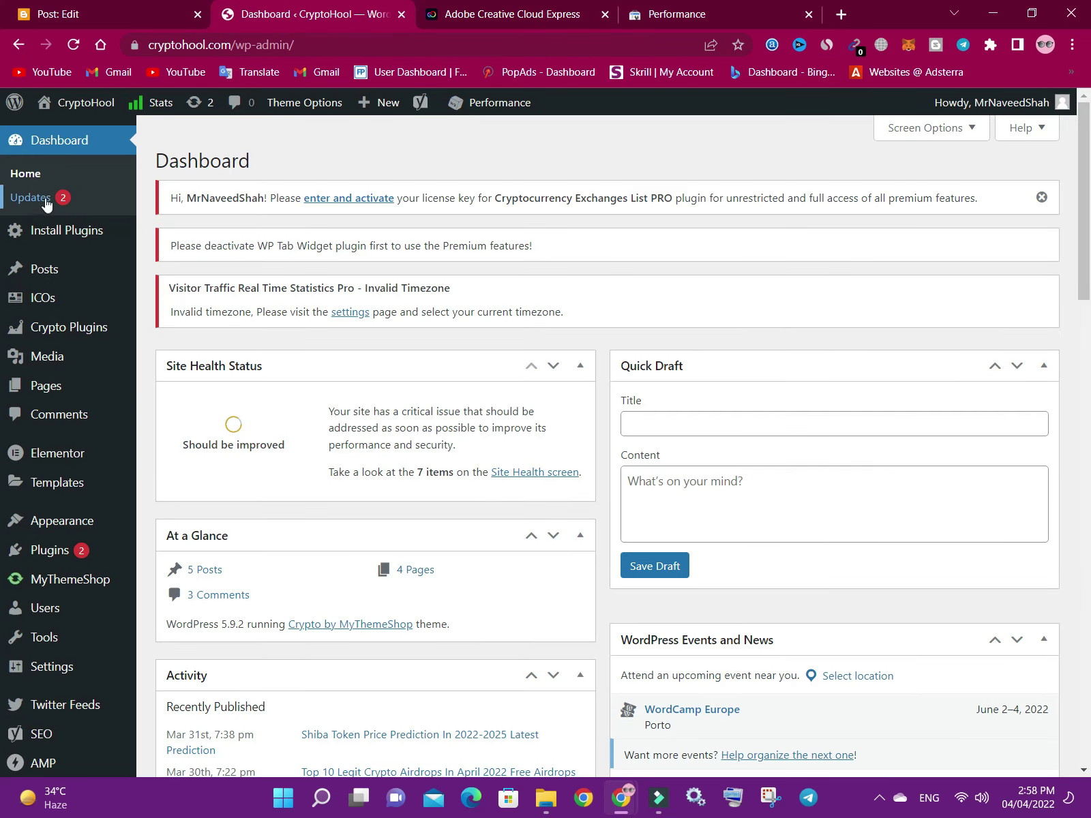
{"action": "mouse_move", "coordinate": [374, 104]}
{"action": "left_click", "coordinate": [371, 133]}
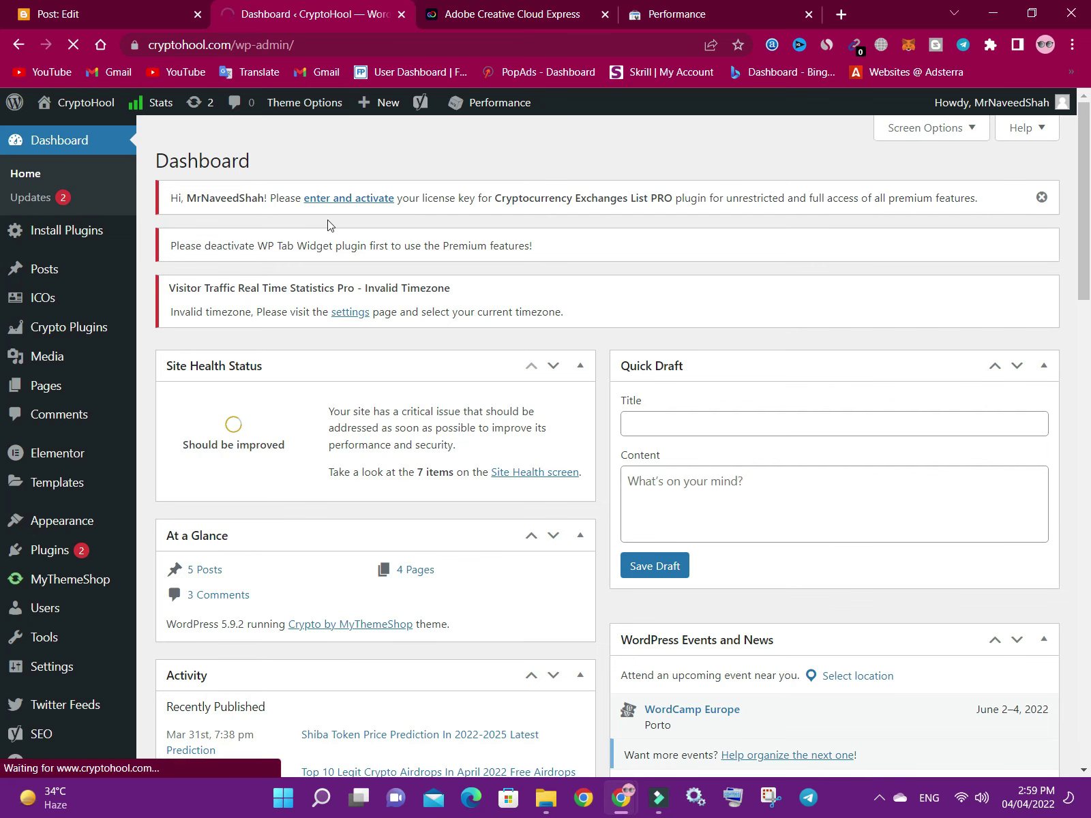
Return to the Blogger post and open the image settings of its header image
{"action": "left_click", "coordinate": [116, 5]}
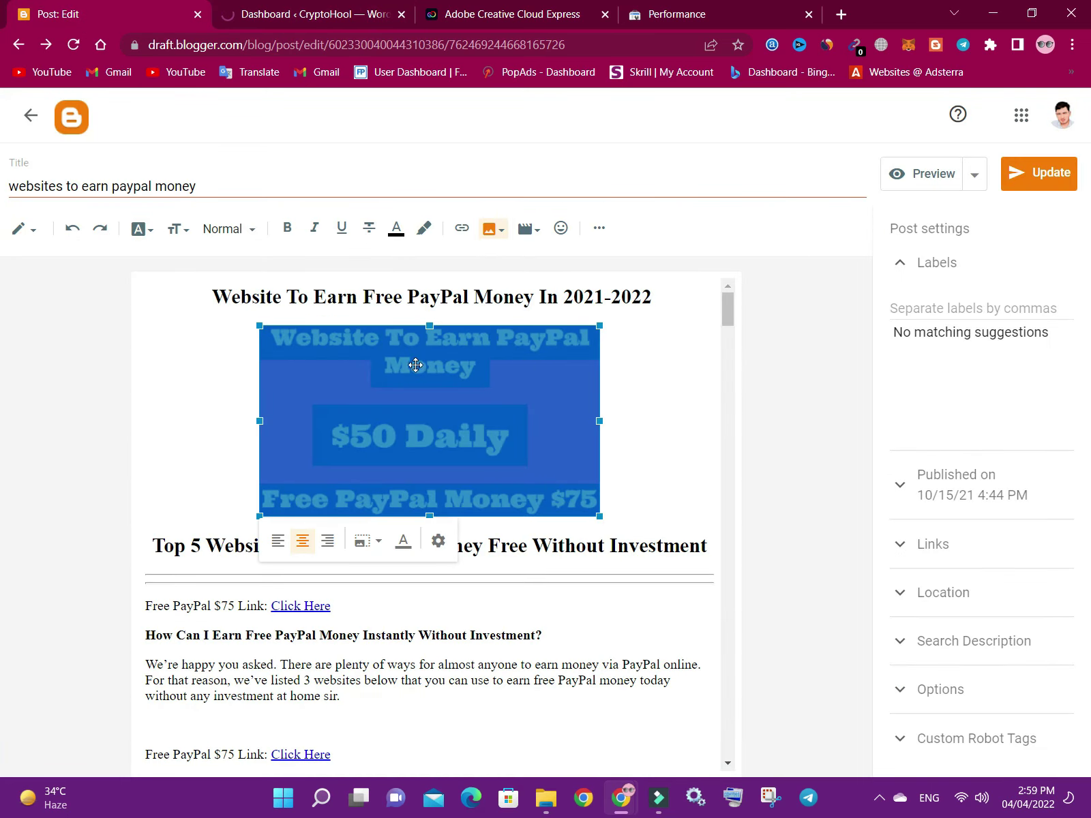
{"action": "left_click", "coordinate": [665, 372]}
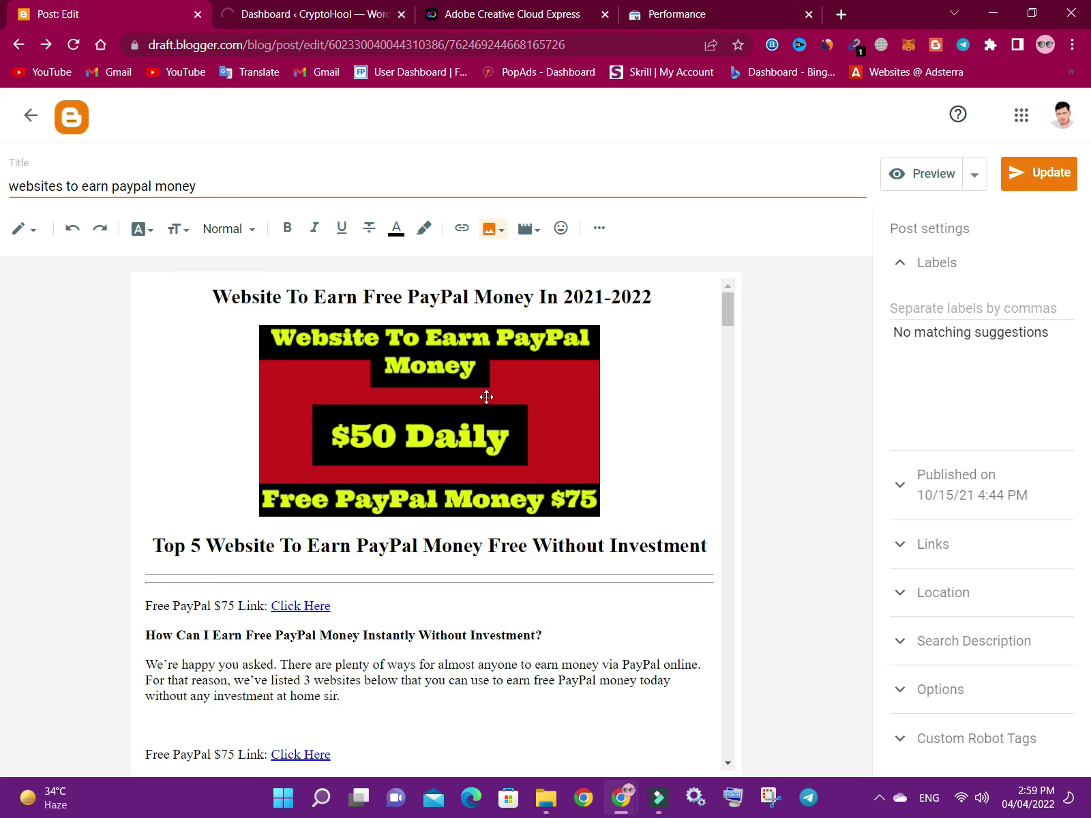
{"action": "left_click", "coordinate": [647, 342]}
{"action": "left_click", "coordinate": [469, 365]}
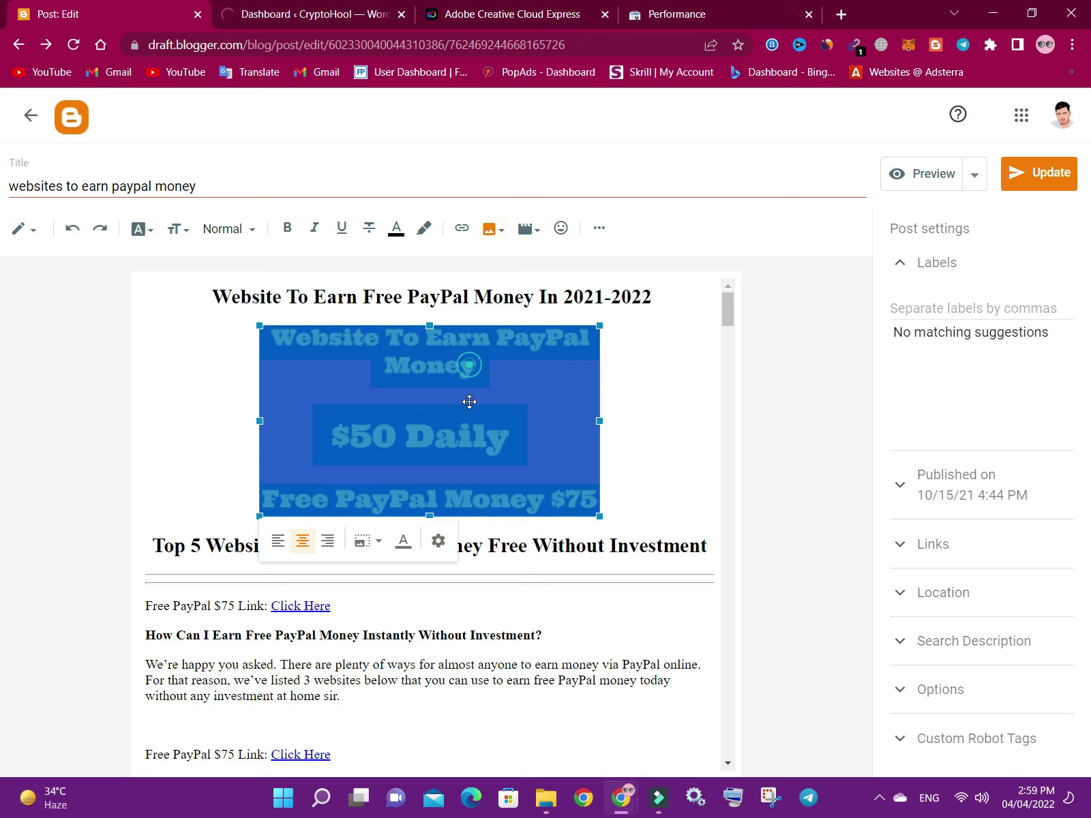
{"action": "left_click", "coordinate": [439, 542]}
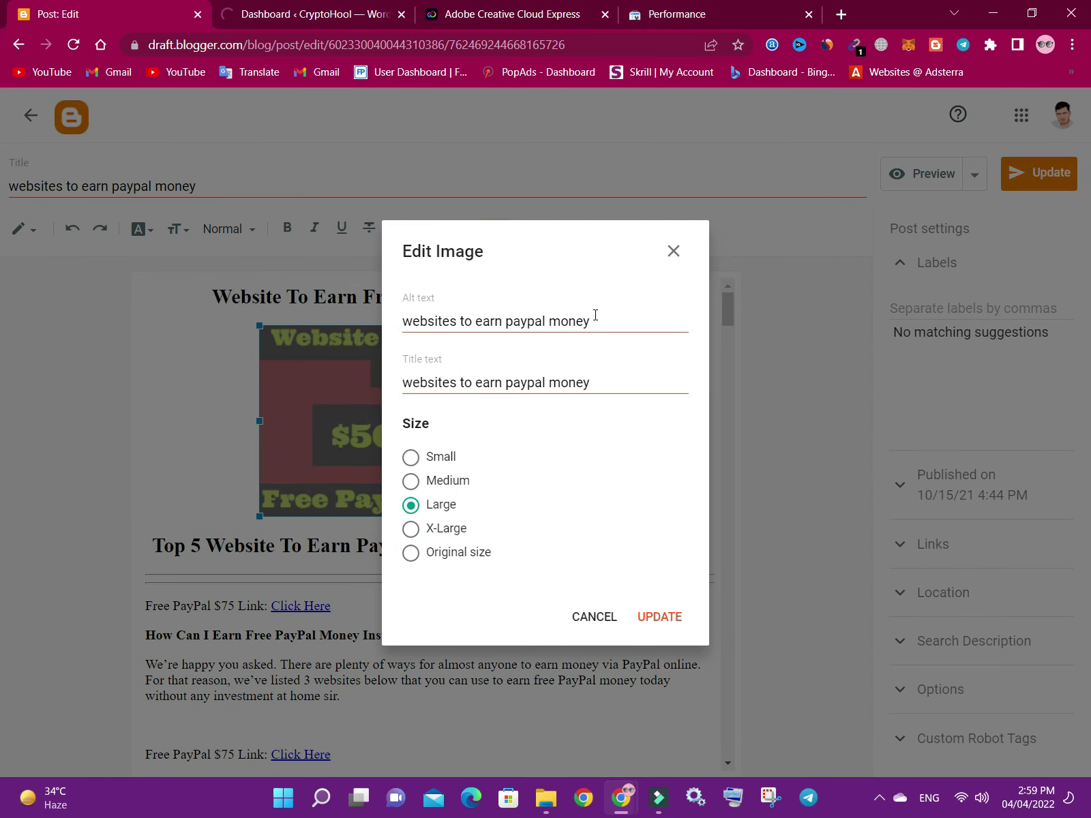
Examine the alt text of the Blogger header image in its Edit Image dialog
{"action": "left_click", "coordinate": [283, 15]}
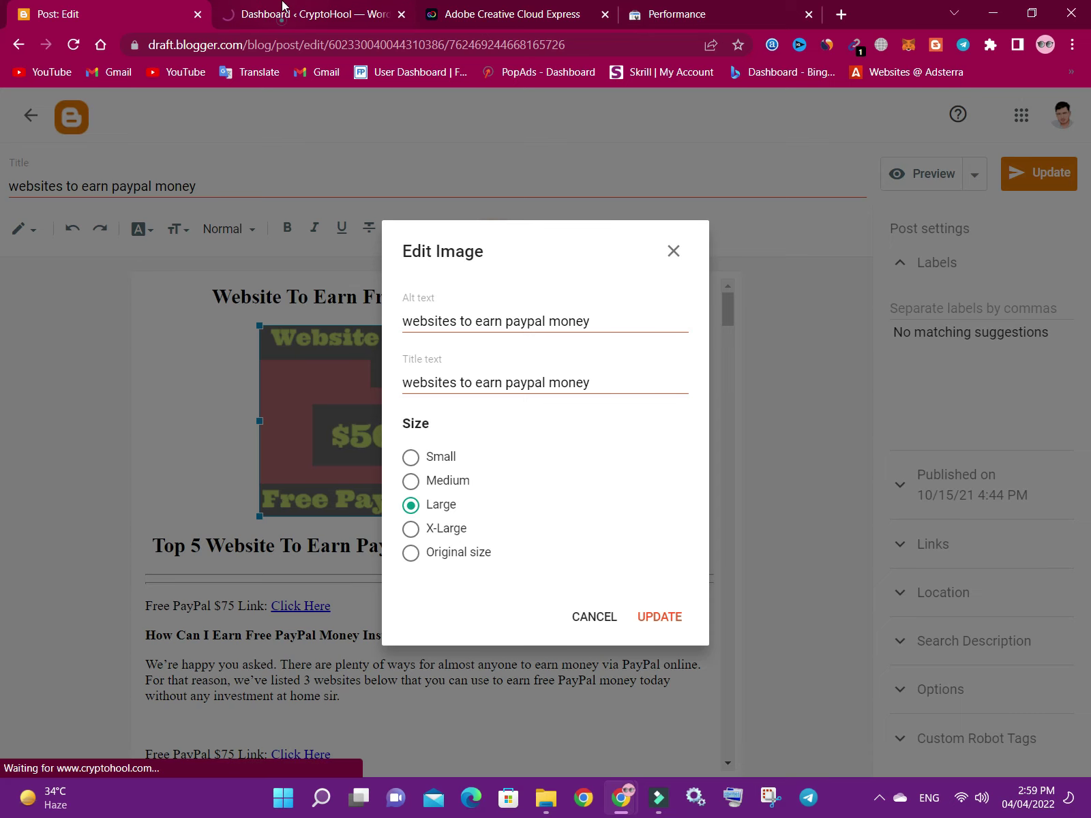
{"action": "left_click", "coordinate": [135, 8]}
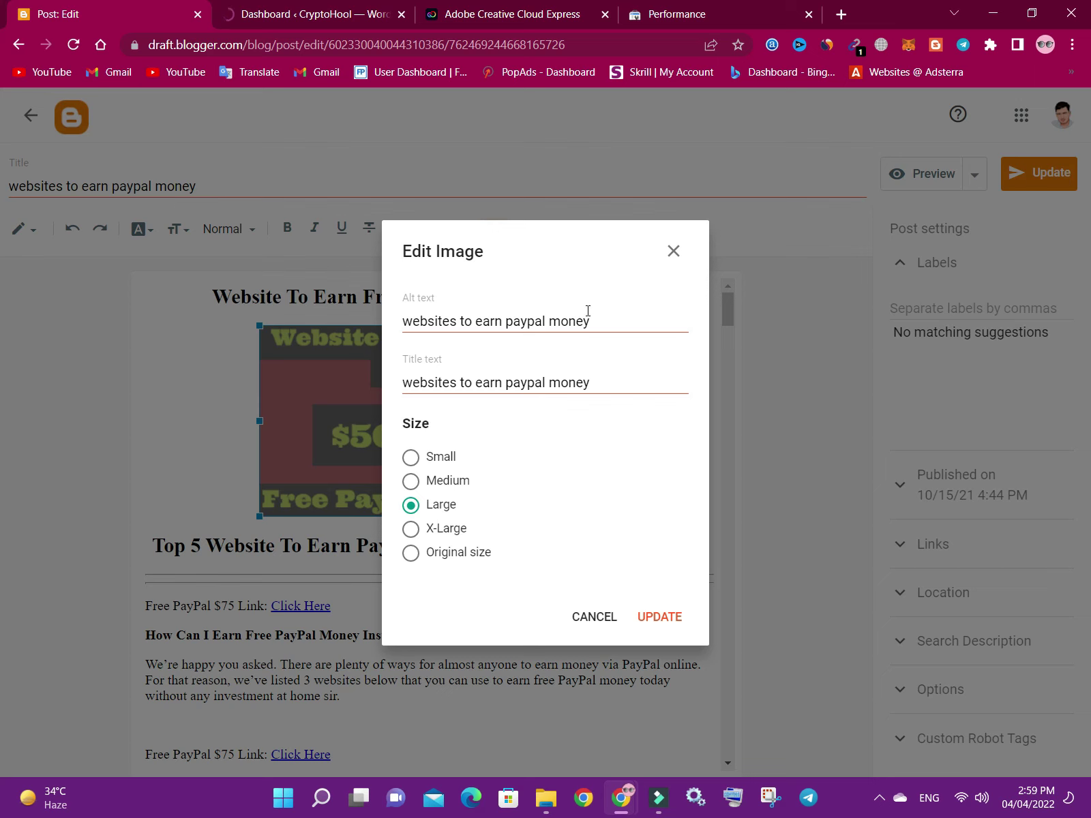
{"action": "left_click_drag", "start_coordinate": [597, 317], "coordinate": [418, 314]}
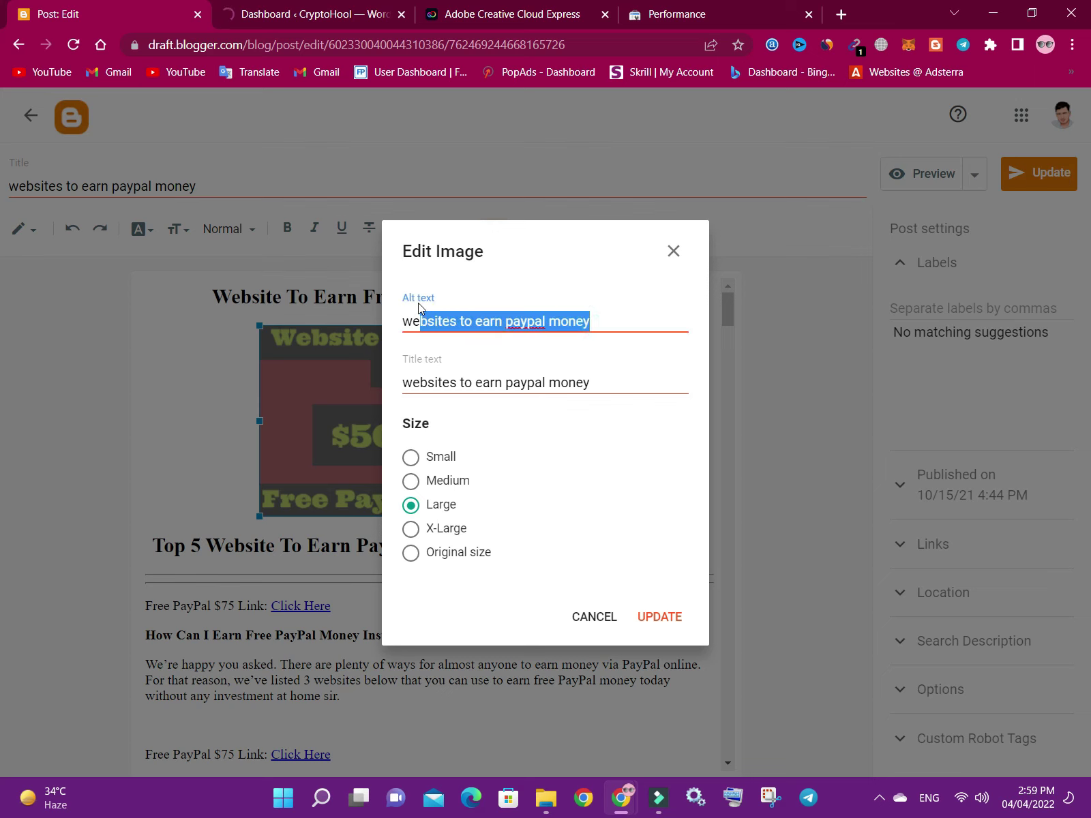
{"action": "left_click", "coordinate": [460, 351]}
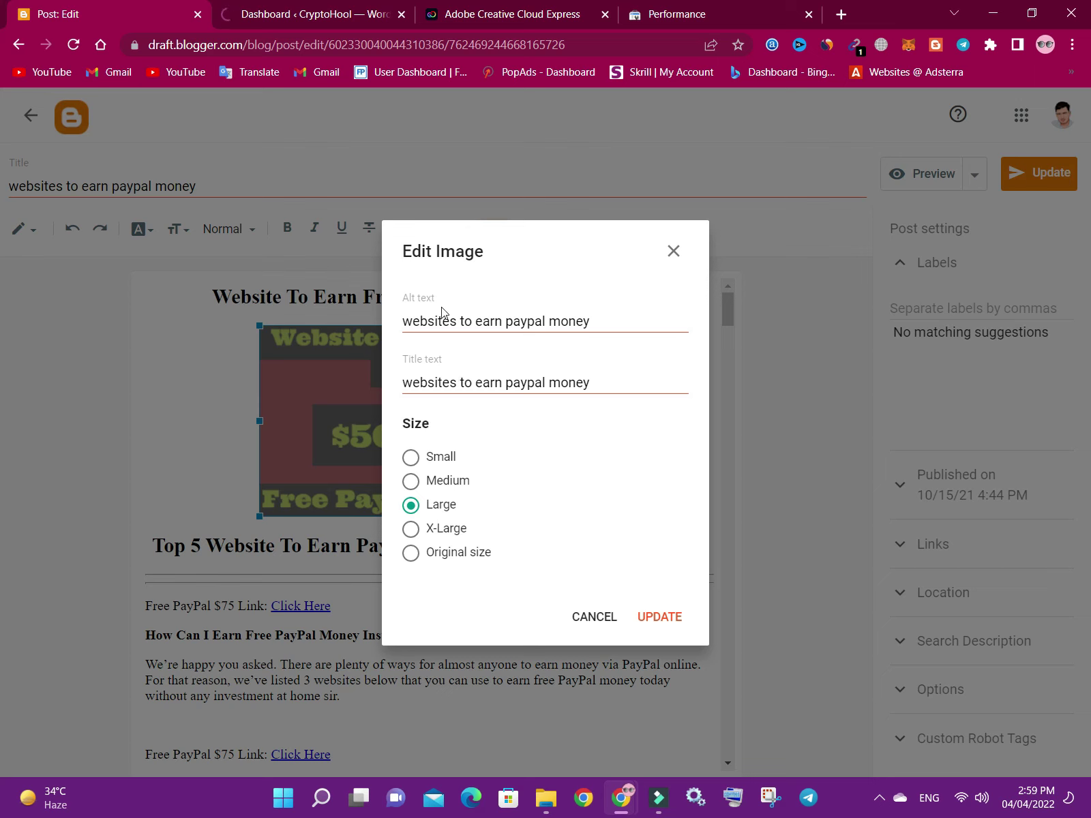
{"action": "mouse_move", "coordinate": [594, 320]}
{"action": "left_mouse_down"}
{"action": "mouse_move", "coordinate": [470, 312]}
{"action": "mouse_move", "coordinate": [585, 314]}
{"action": "left_mouse_up"}
{"action": "left_click", "coordinate": [587, 282]}
Look over the Adobe Express size options and the name of the exported picture in the Downloads folder
{"action": "left_click", "coordinate": [498, 17]}
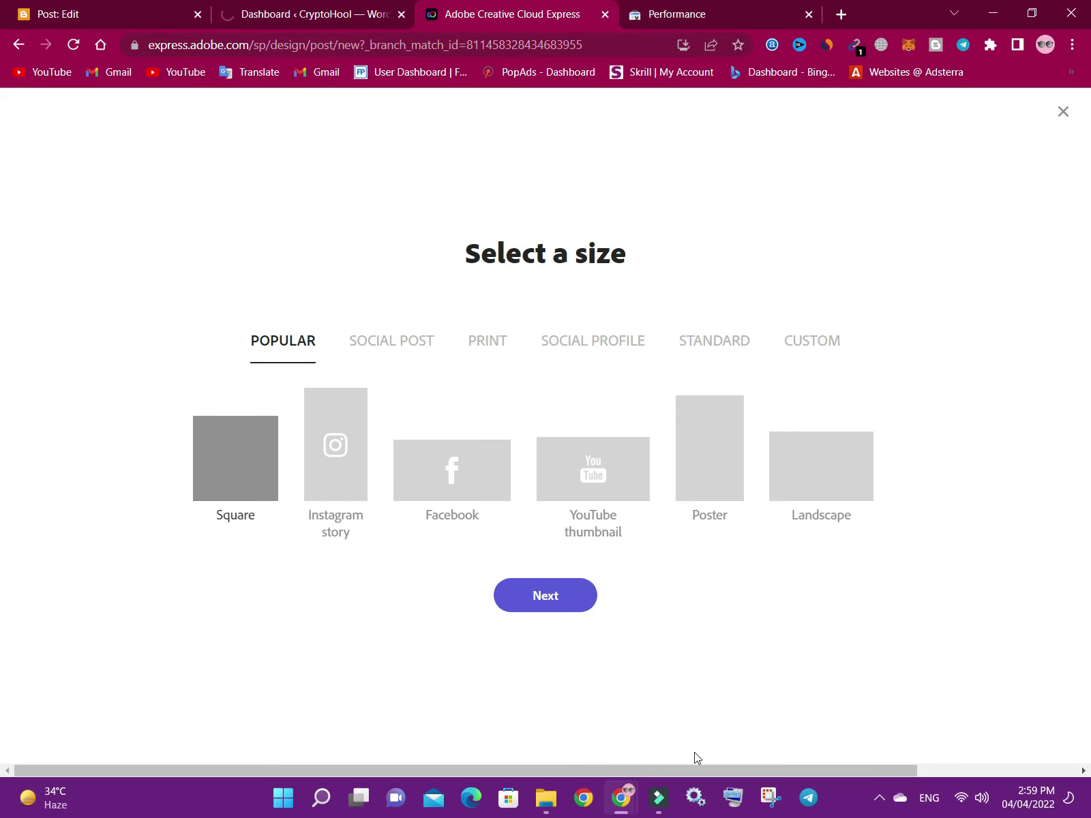
{"action": "left_click", "coordinate": [546, 798]}
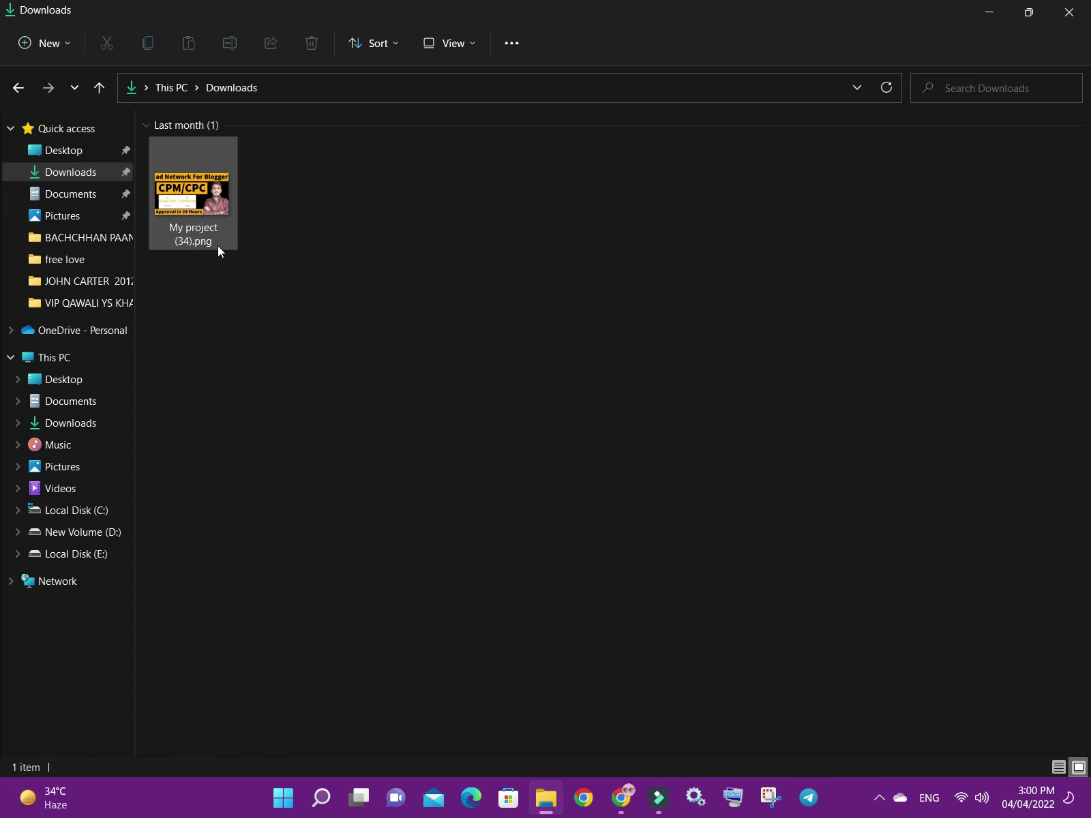
{"action": "left_click", "coordinate": [537, 801]}
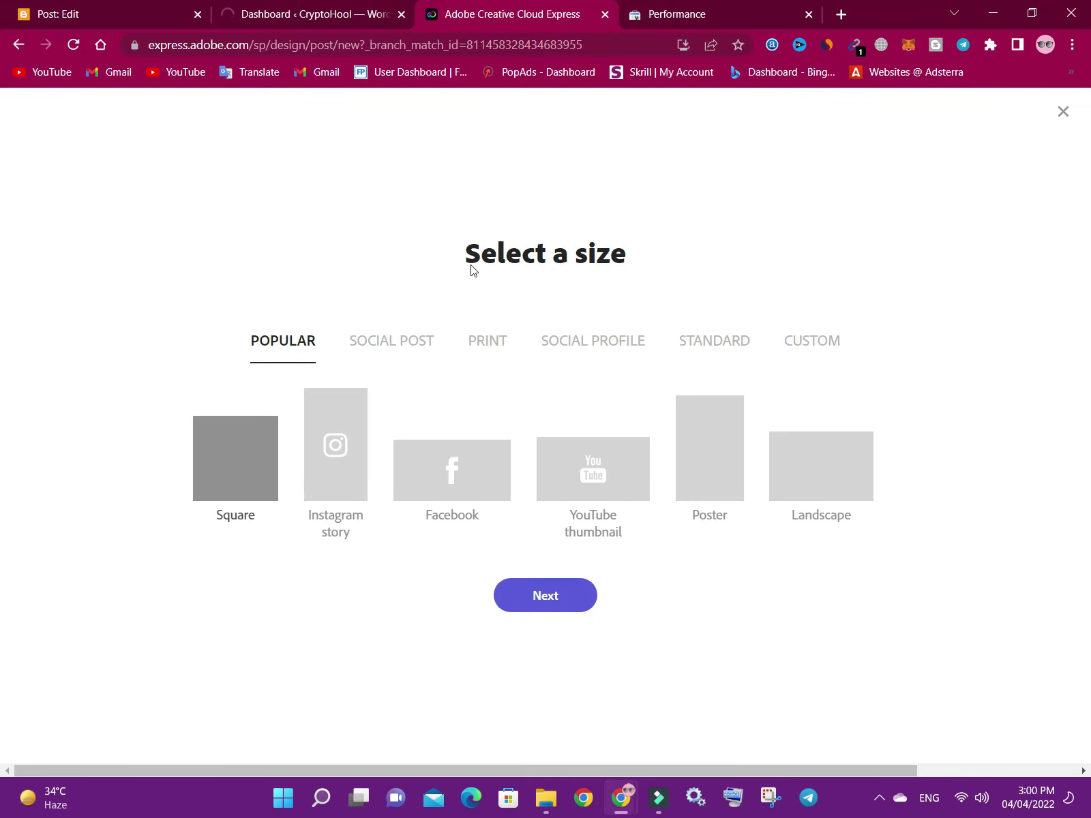
In the new WordPress post, insert an image block below the paragraph and upload My project (34).png into it
{"action": "left_click", "coordinate": [231, 10]}
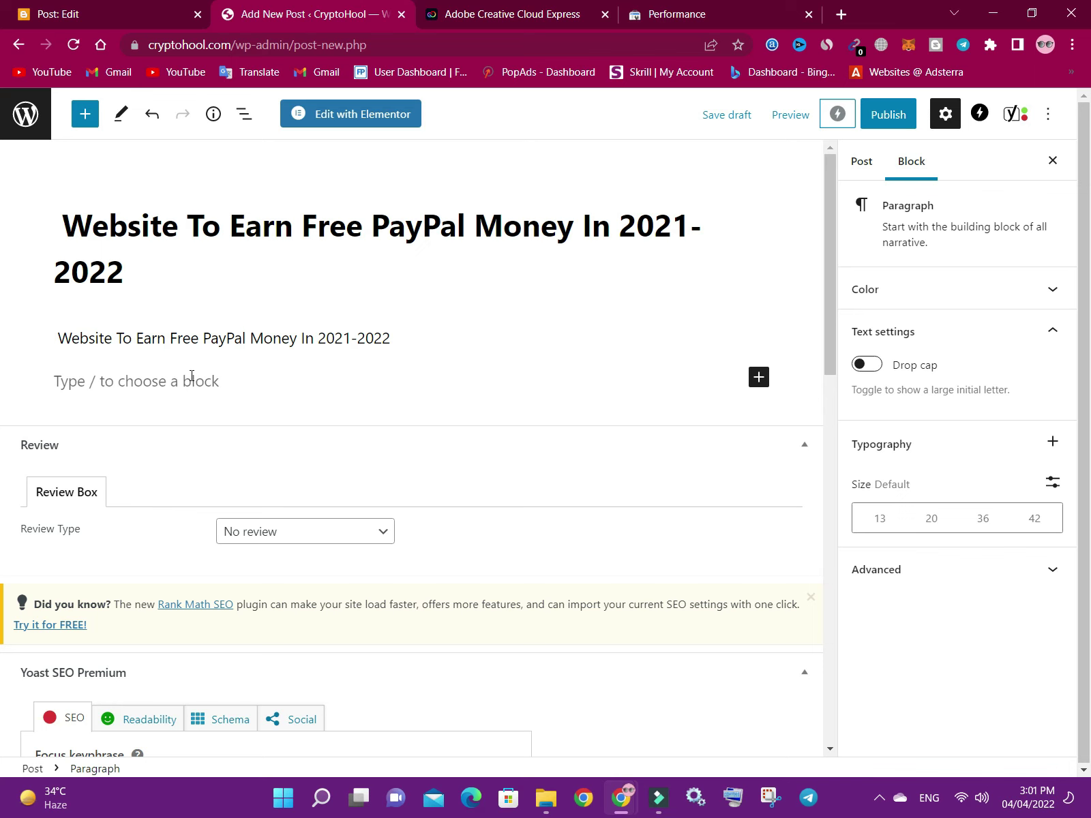
{"action": "left_click", "coordinate": [746, 381]}
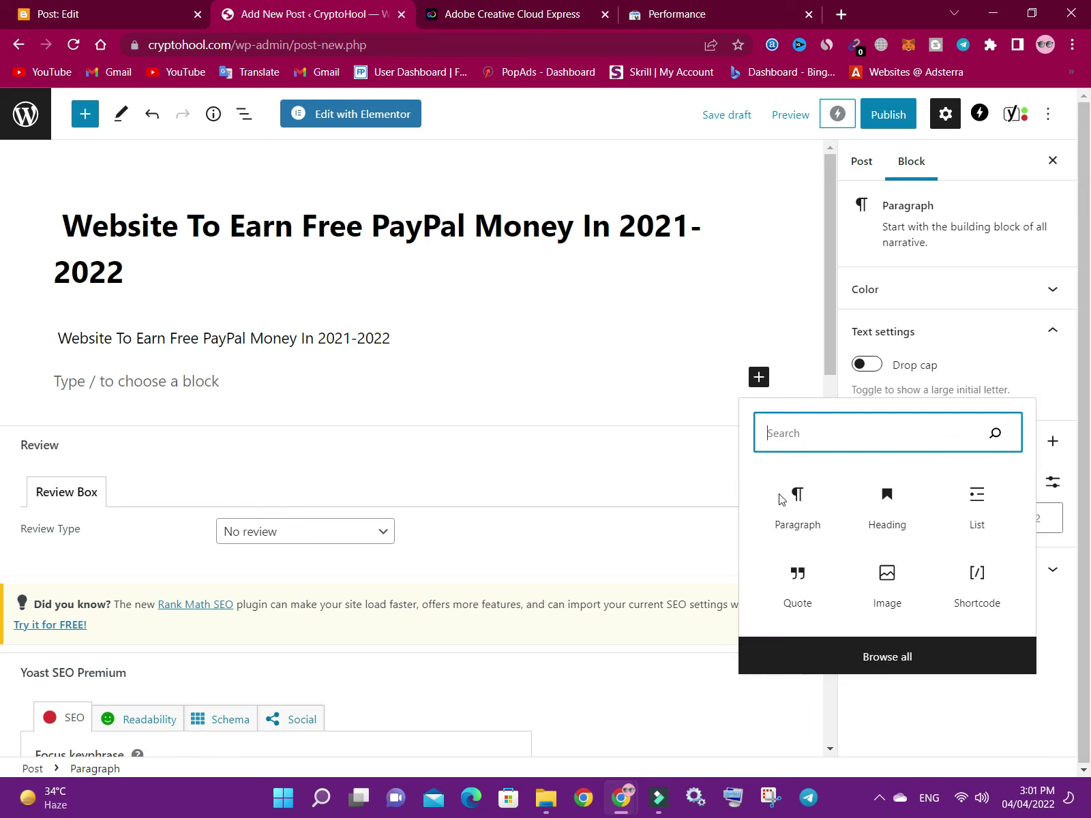
{"action": "left_click", "coordinate": [886, 585]}
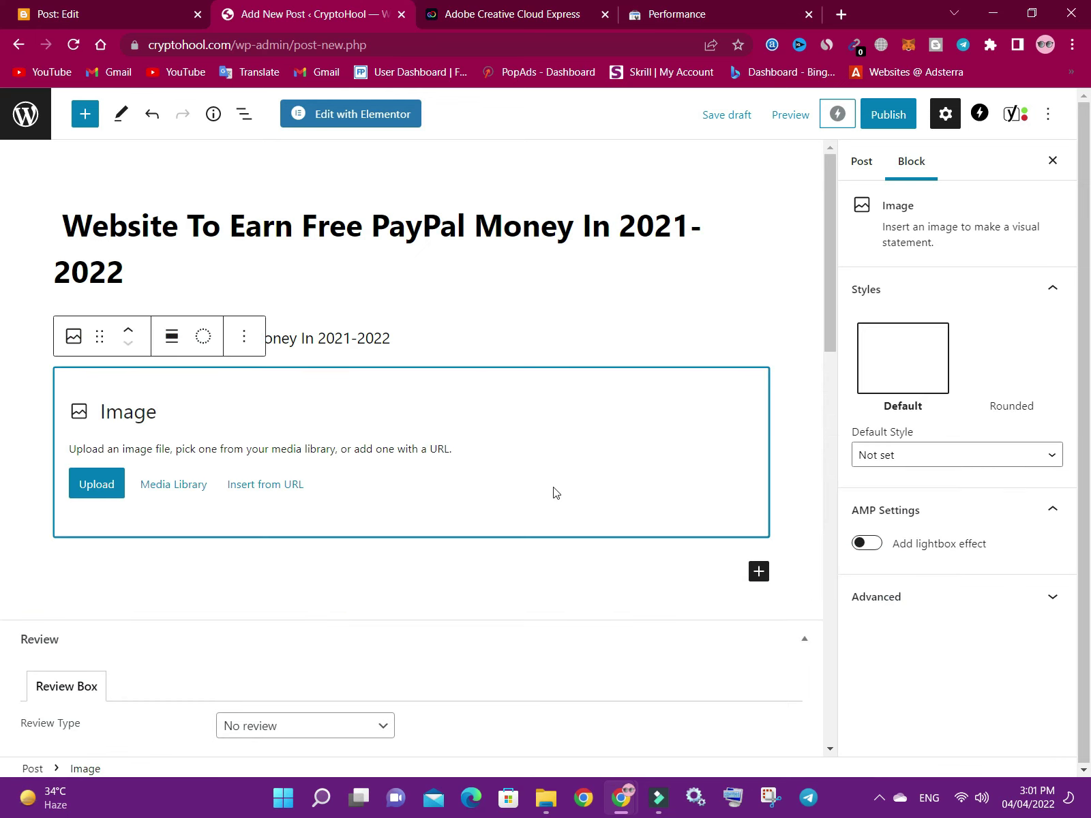
{"action": "left_click", "coordinate": [100, 482]}
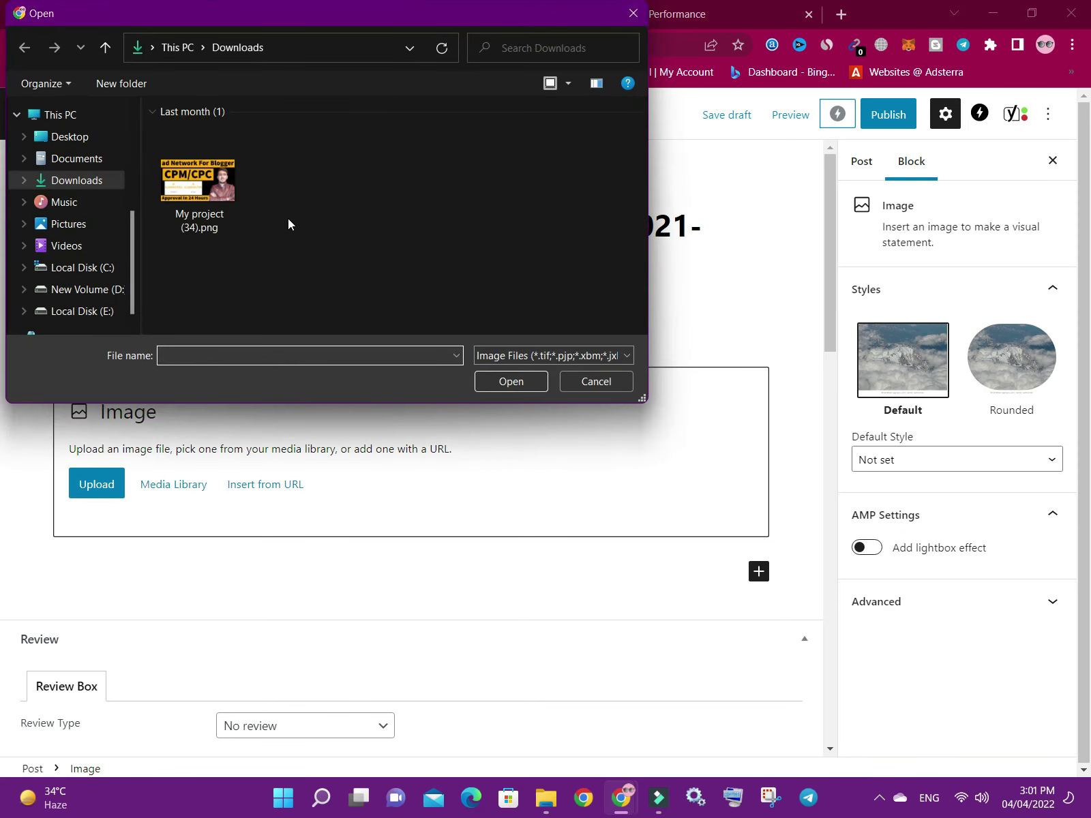
{"action": "double_click", "coordinate": [207, 193]}
{"action": "scroll", "coordinate": [557, 358], "scroll_direction": "down", "scroll_amount": 4}
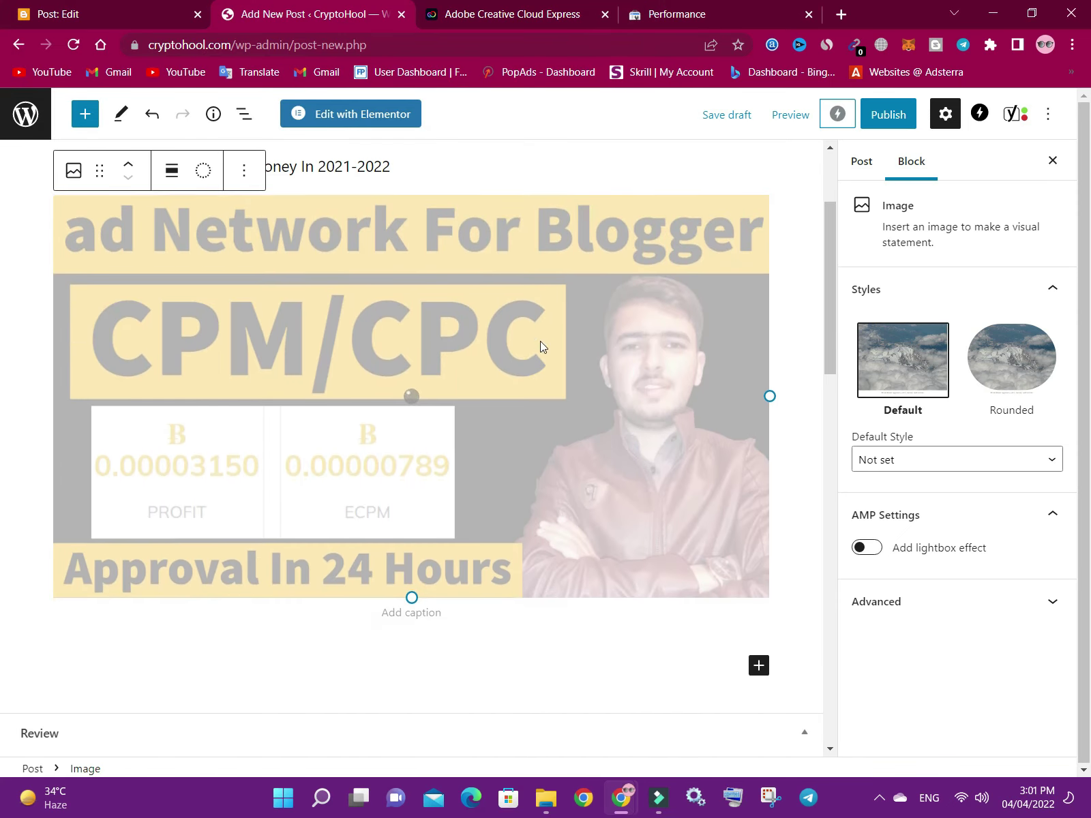
Remove the uploaded image block from the WordPress post
{"action": "scroll", "coordinate": [558, 258], "scroll_direction": "up", "scroll_amount": 3}
{"action": "left_click", "coordinate": [245, 251]}
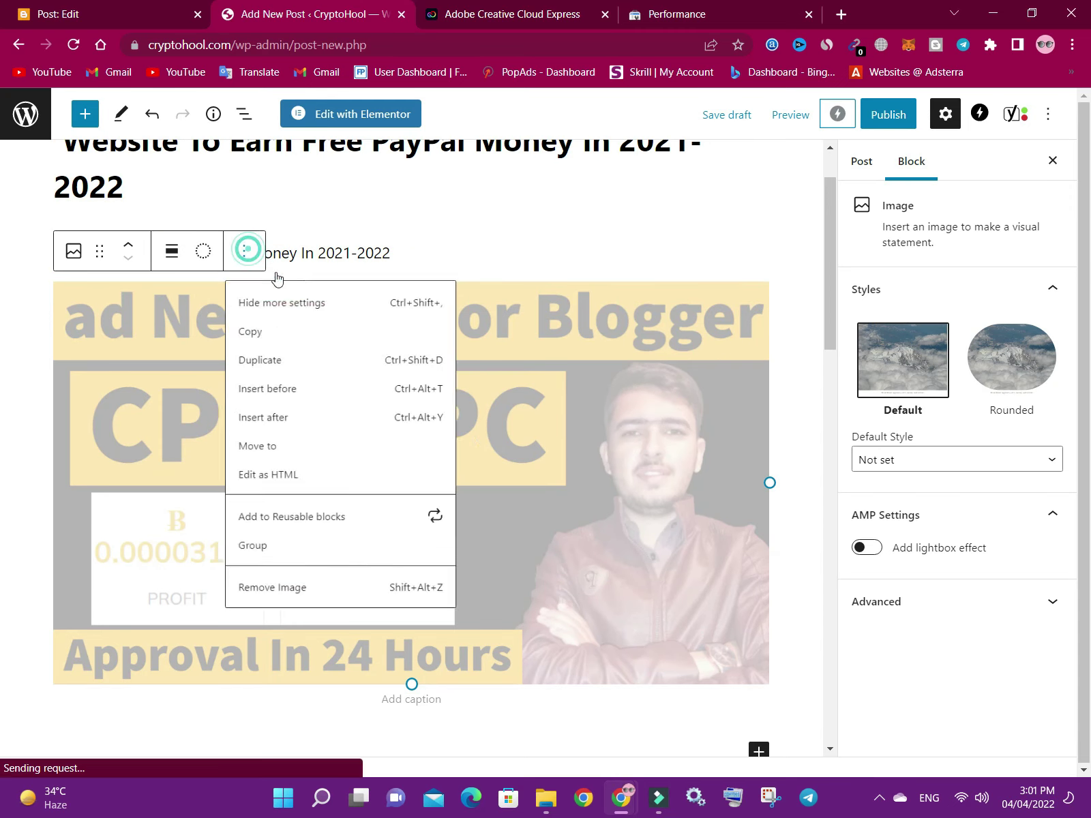
{"action": "left_click", "coordinate": [279, 611]}
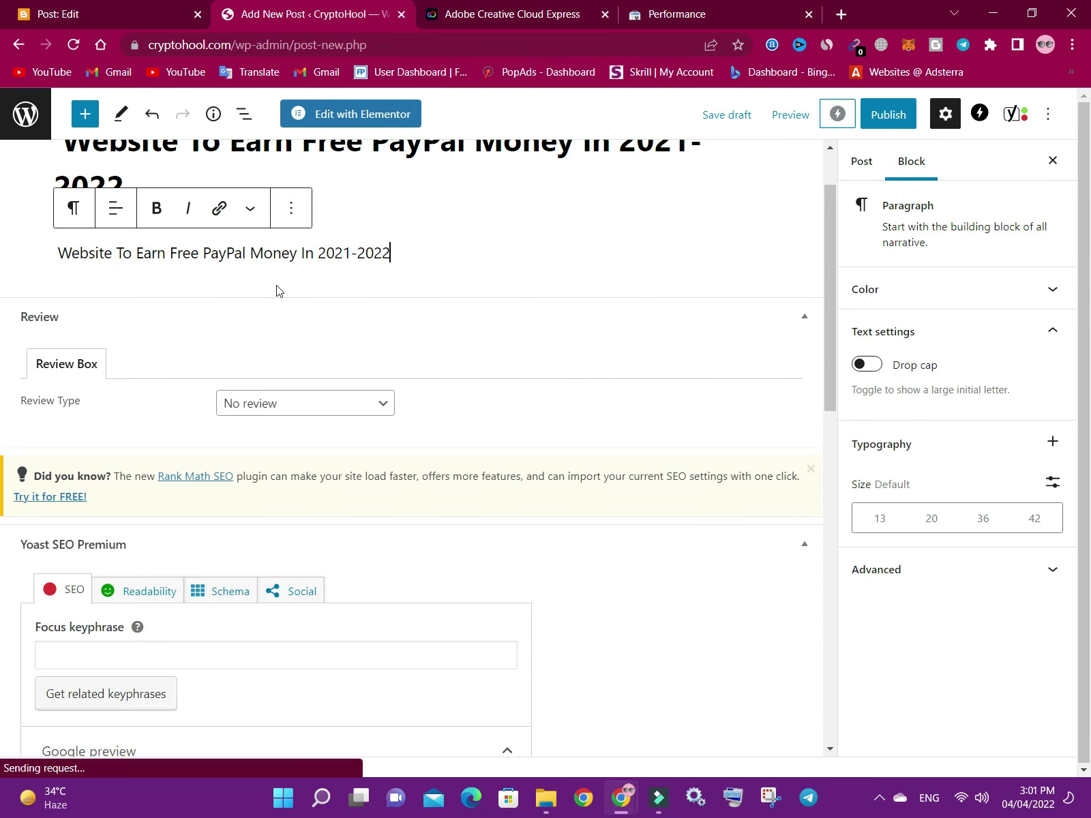
In the post settings of the WordPress post, start setting a featured image and upload My project (34).png for it
{"action": "left_click", "coordinate": [862, 162]}
{"action": "scroll", "coordinate": [962, 378], "scroll_direction": "down", "scroll_amount": 8}
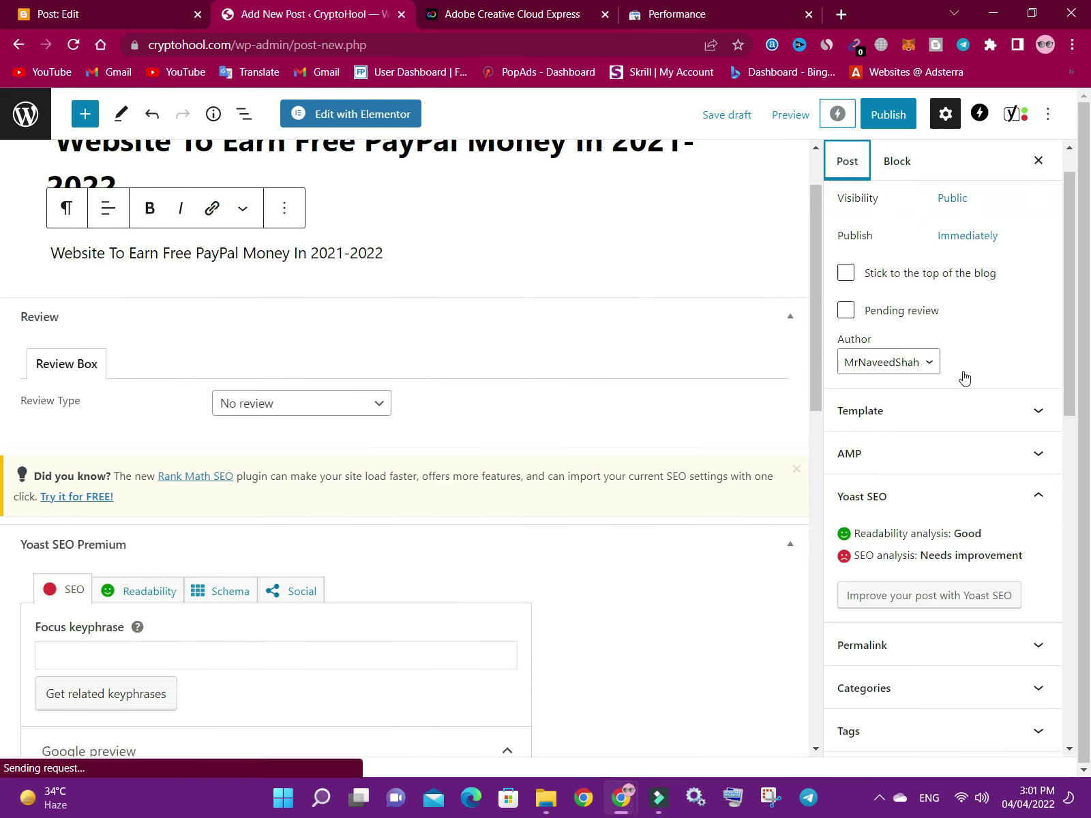
{"action": "left_click", "coordinate": [928, 462]}
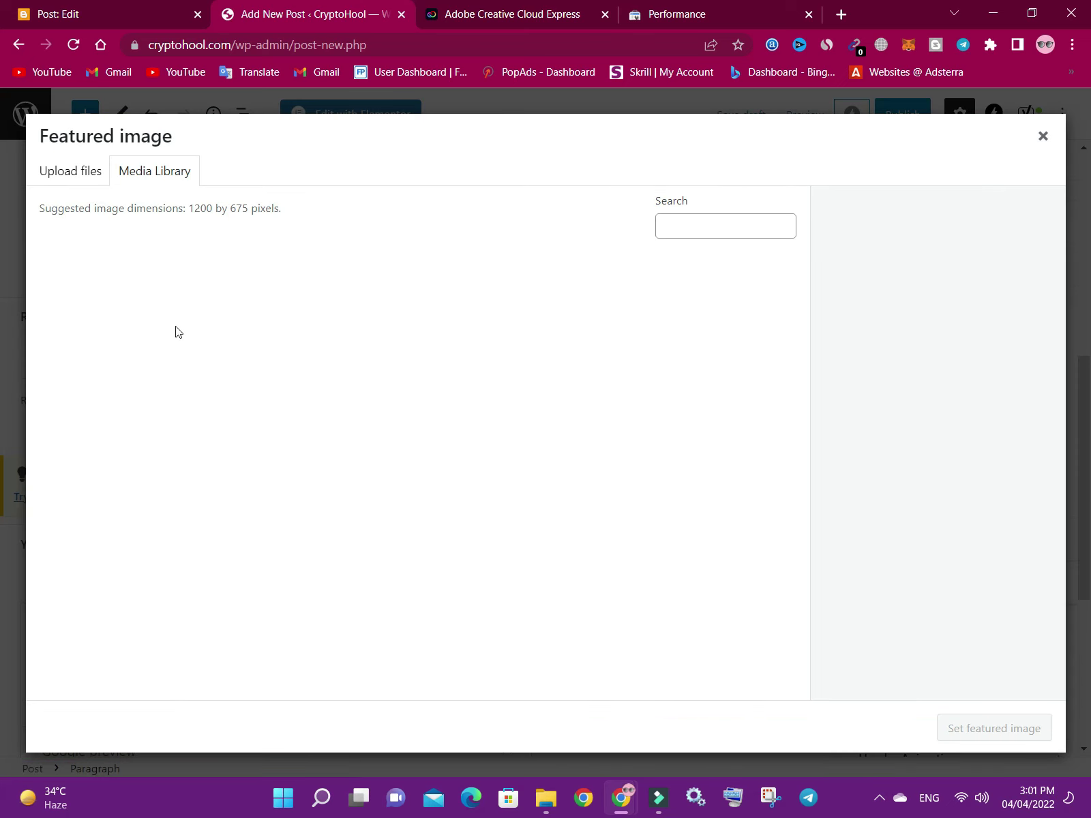
{"action": "left_click", "coordinate": [70, 171]}
{"action": "left_click", "coordinate": [519, 439]}
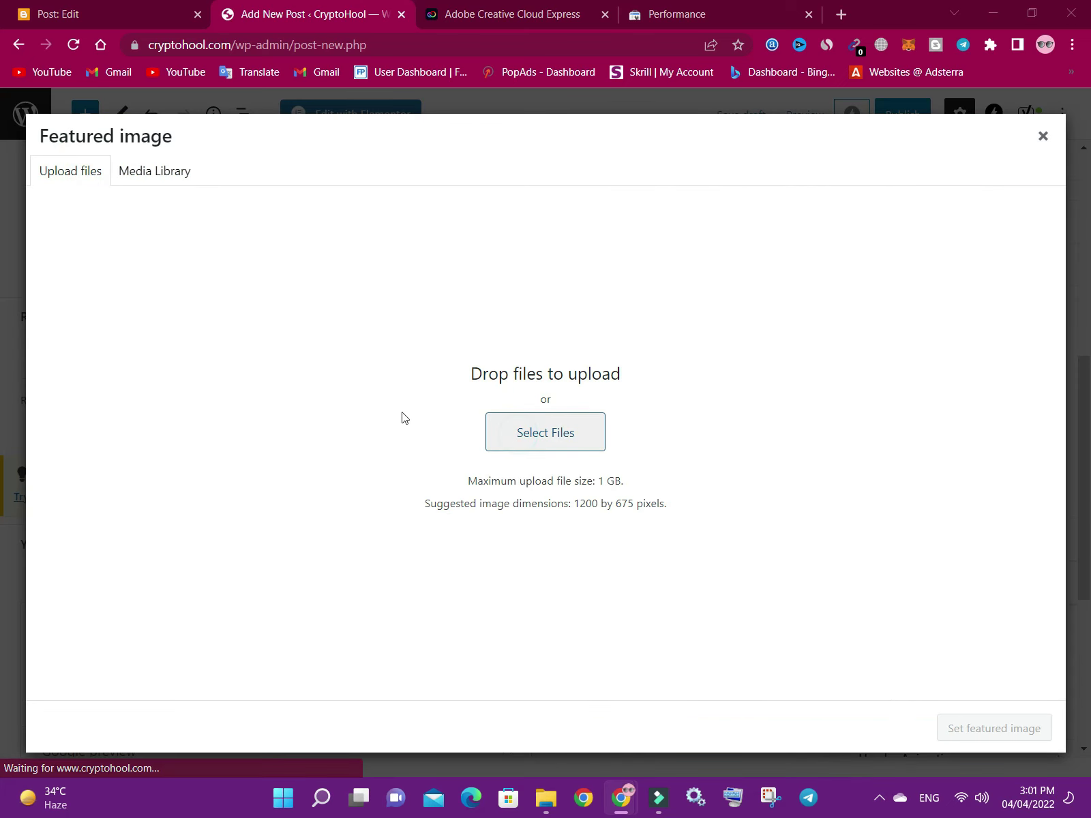
{"action": "double_click", "coordinate": [217, 219]}
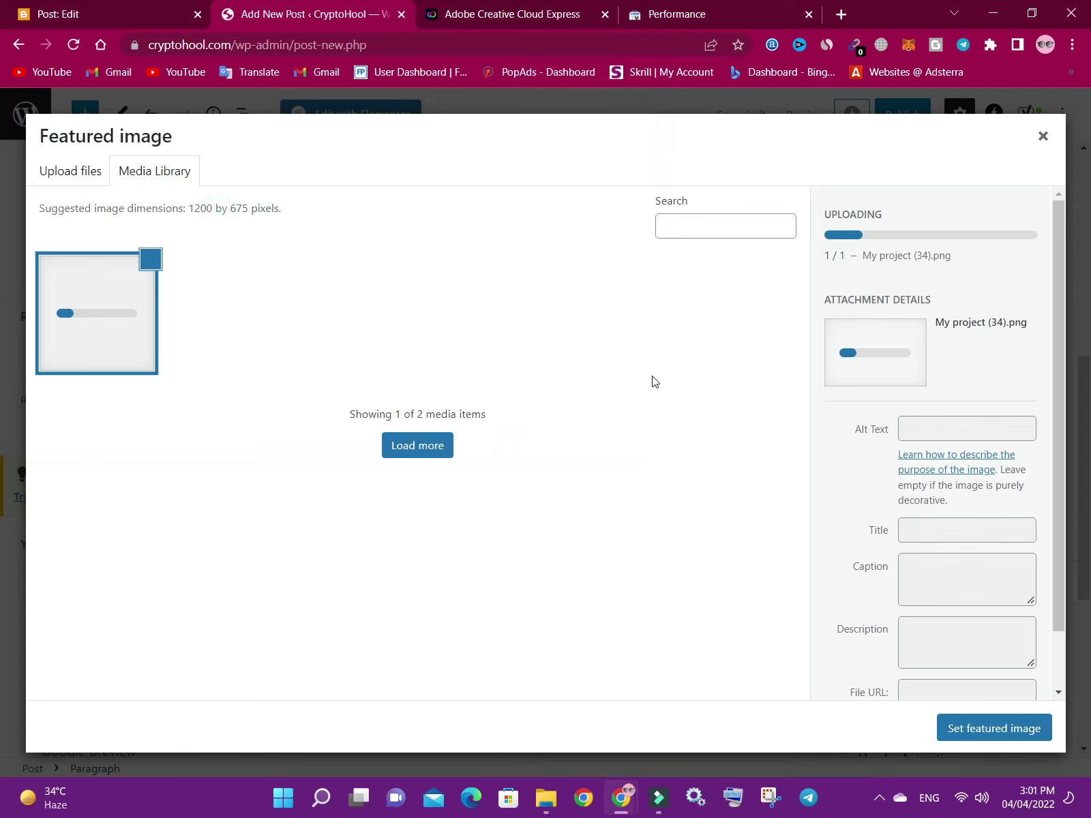
Select the already uploaded My-project-34.png in the Media Library and examine its title in the attachment details
{"action": "scroll", "coordinate": [942, 475], "scroll_direction": "down", "scroll_amount": 1}
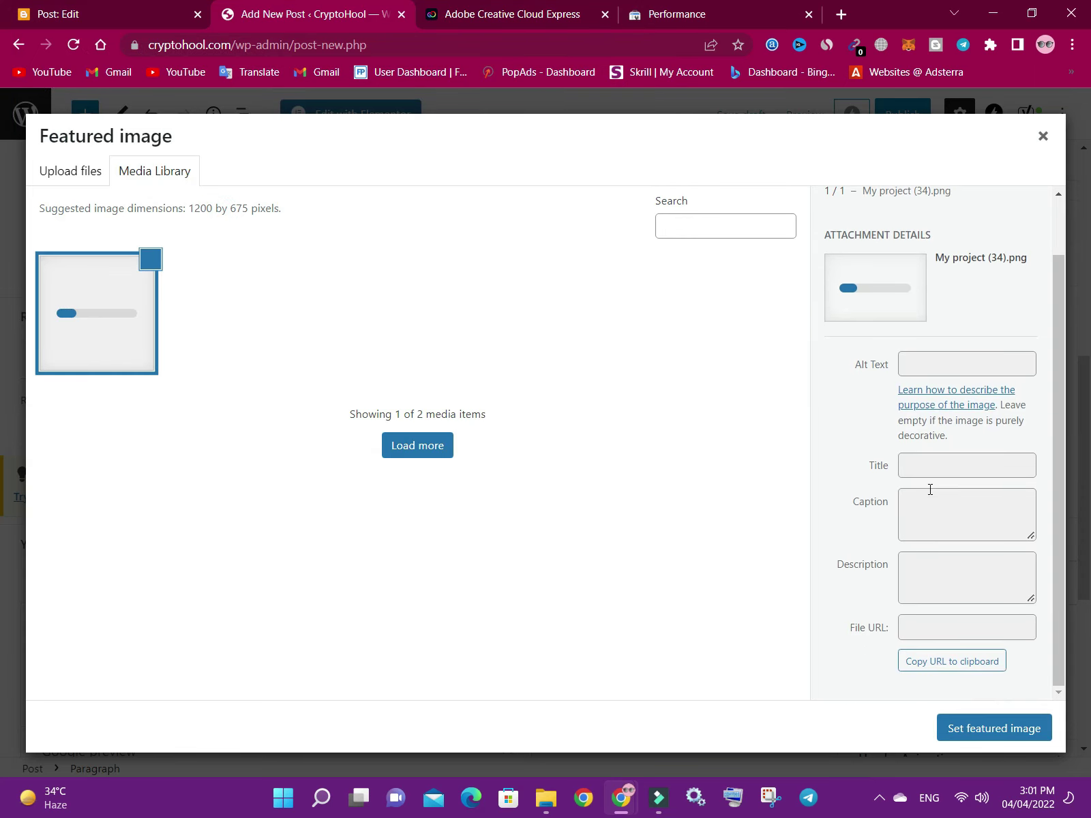
{"action": "left_click", "coordinate": [907, 467]}
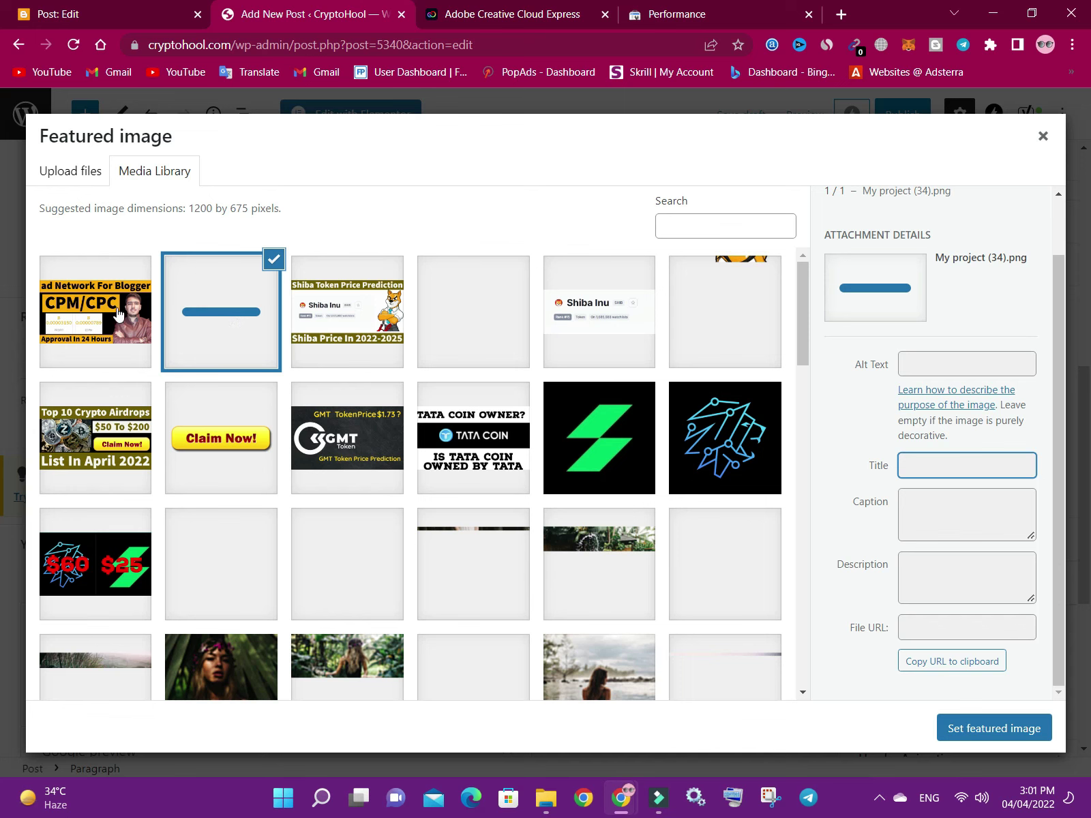
{"action": "left_click", "coordinate": [117, 315]}
{"action": "scroll", "coordinate": [983, 452], "scroll_direction": "down", "scroll_amount": 1}
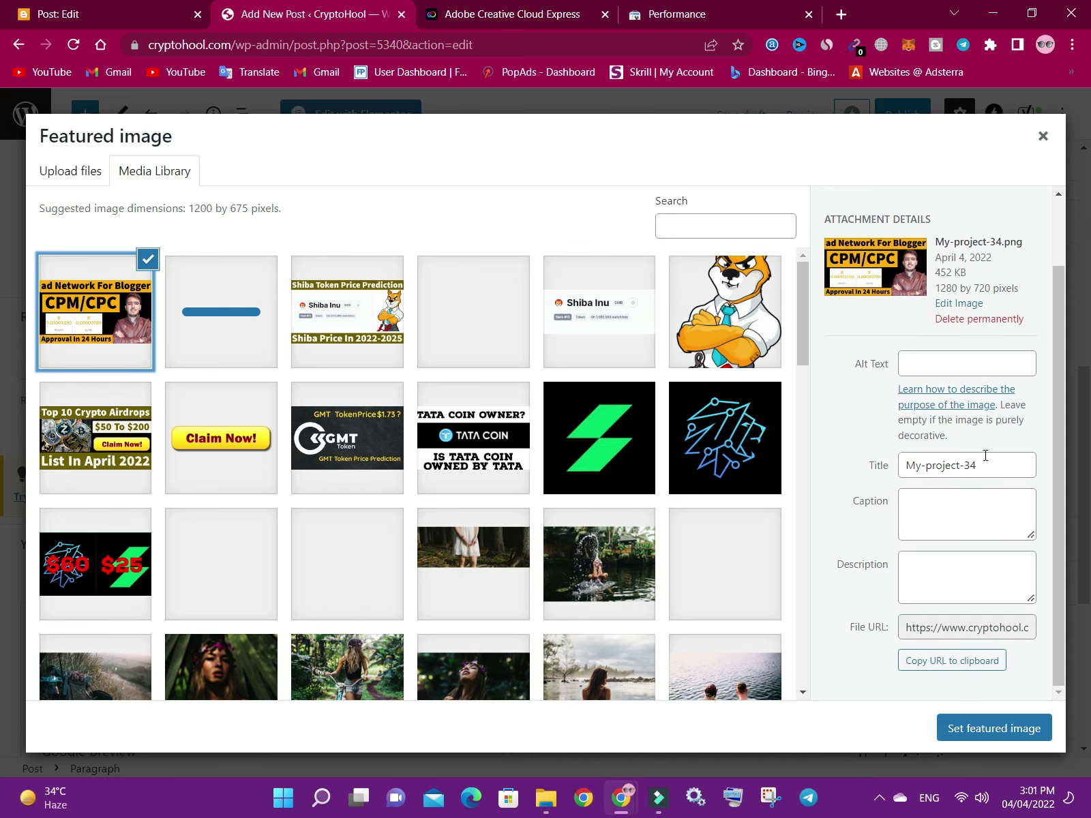
{"action": "left_click_drag", "start_coordinate": [975, 466], "coordinate": [914, 466]}
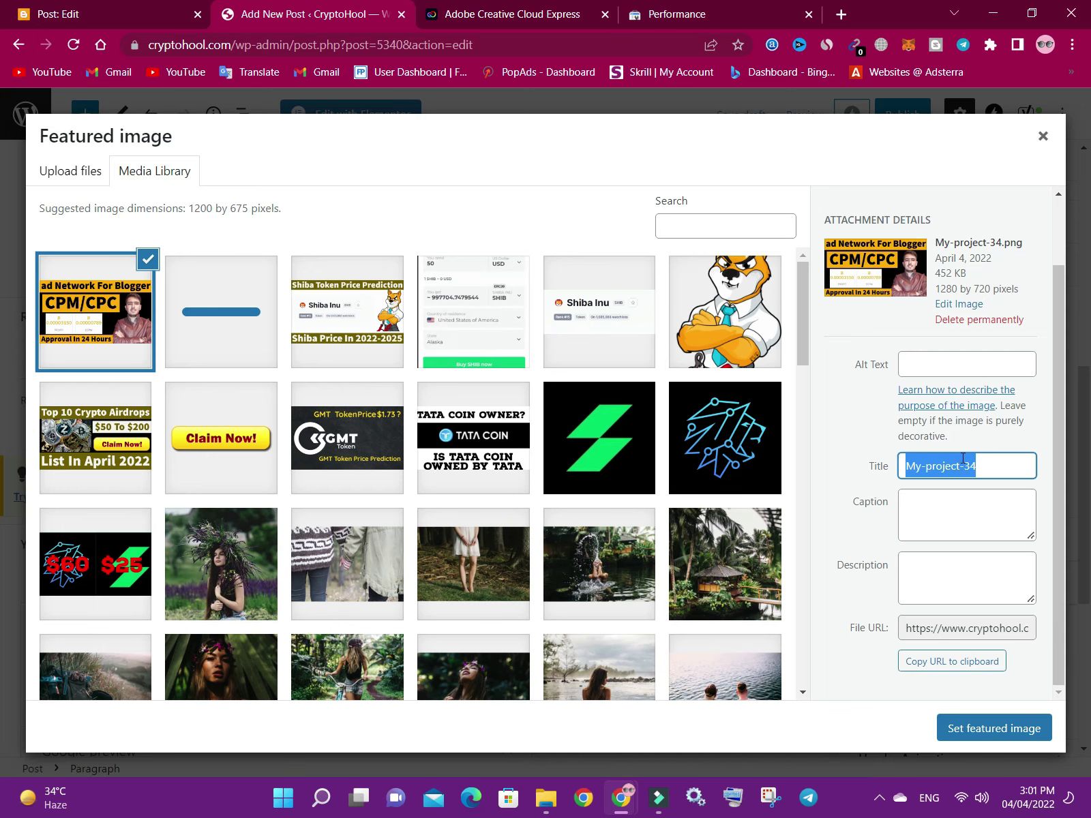
In File Explorer, try to rename My project (34).png in the Downloads folder as Website To Earn Free PayPal Money In 2021-2022
{"action": "left_click", "coordinate": [542, 795]}
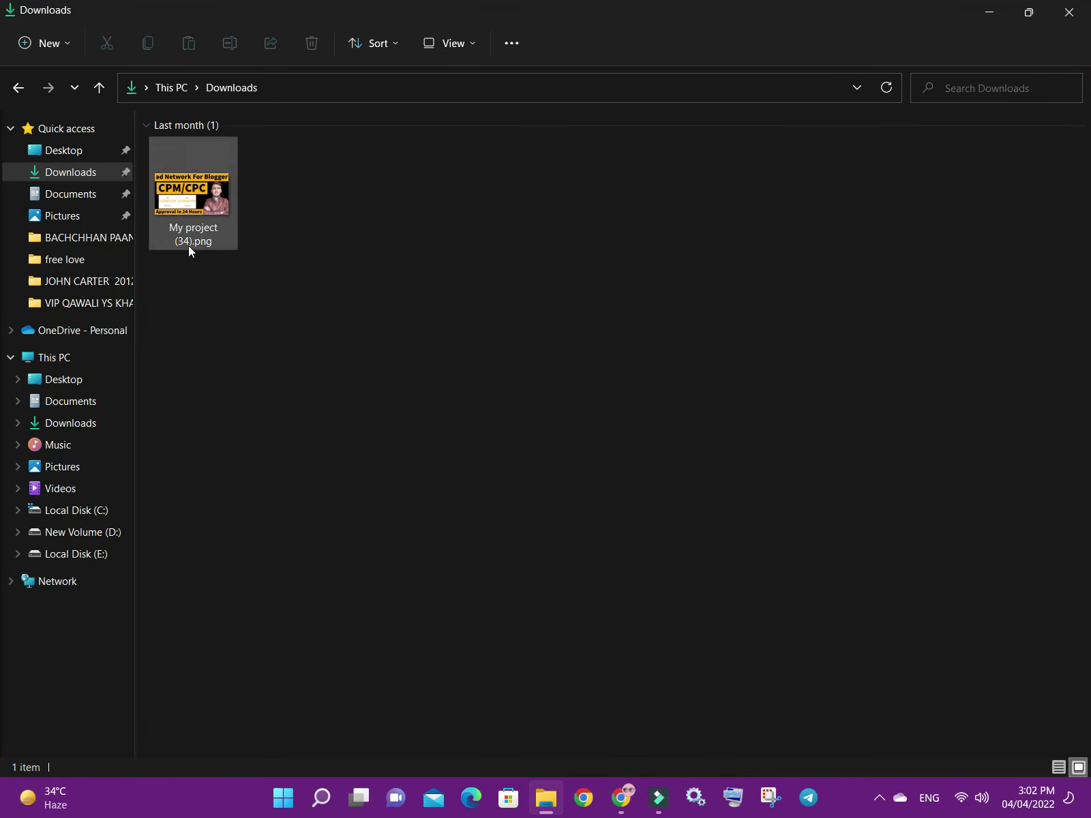
{"action": "double_click", "coordinate": [193, 234]}
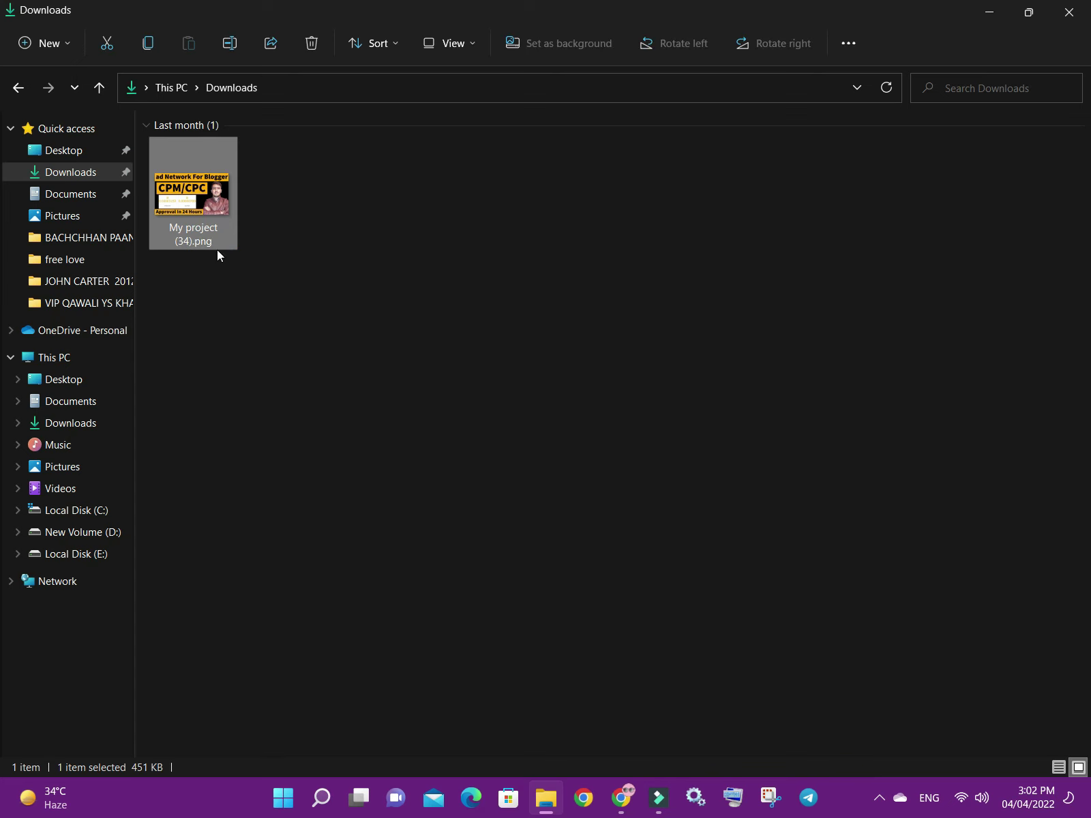
{"action": "right_click", "coordinate": [183, 226]}
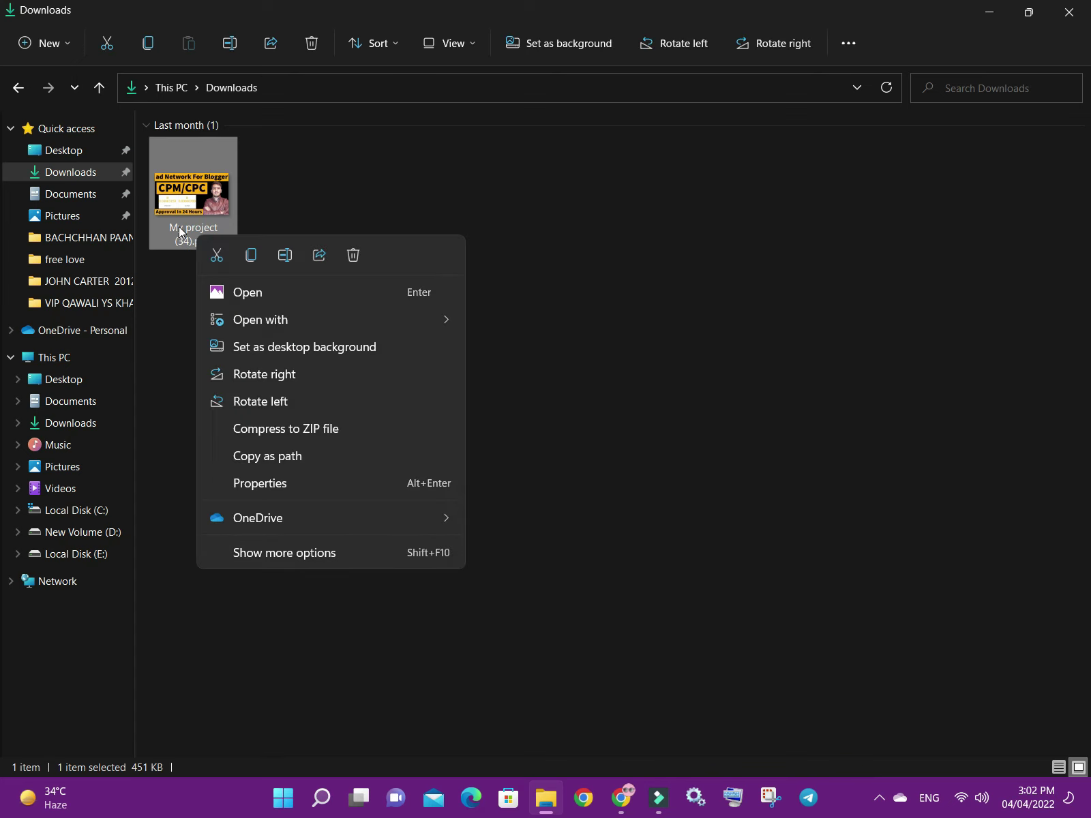
{"action": "left_click", "coordinate": [285, 551]}
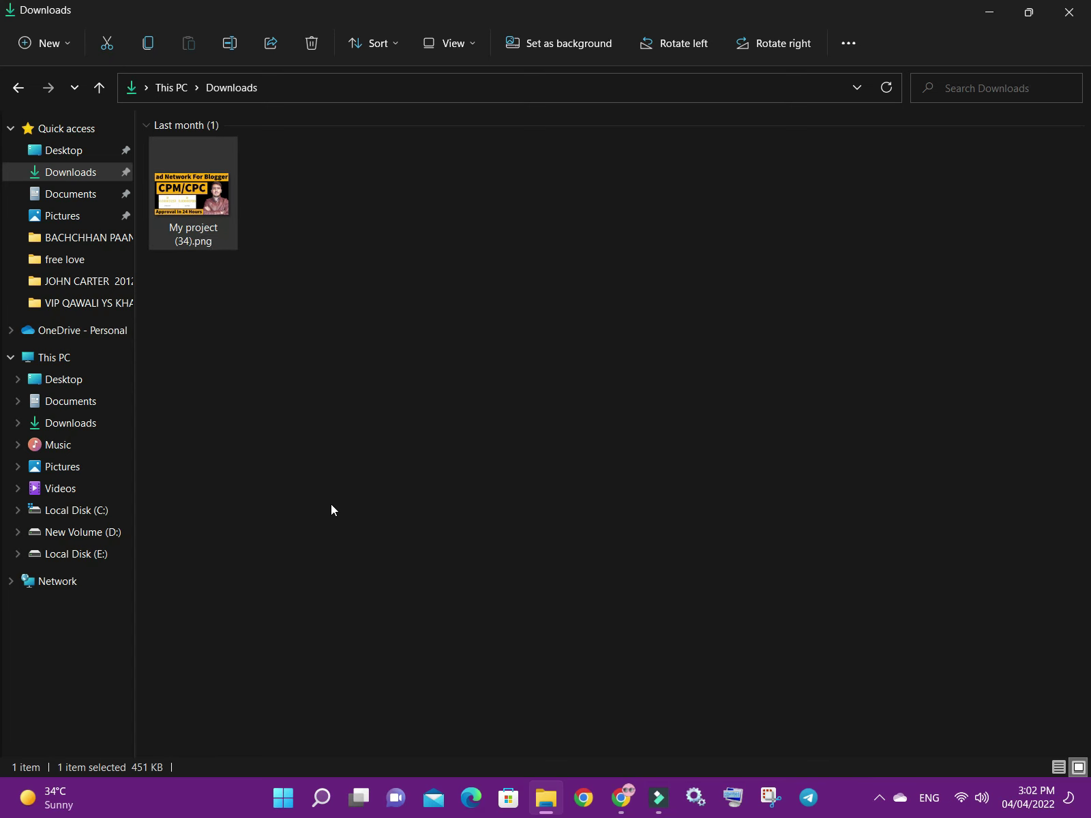
{"action": "left_click", "coordinate": [366, 739]}
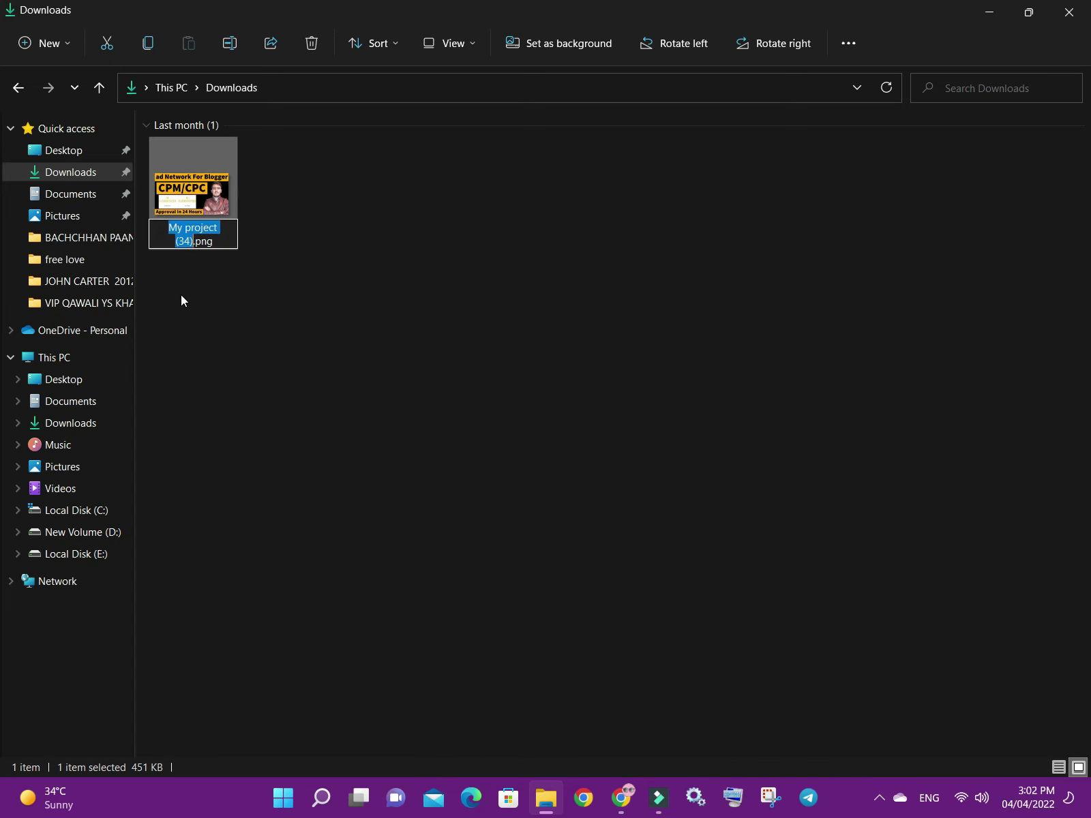
{"action": "key", "text": "BackSpace"}
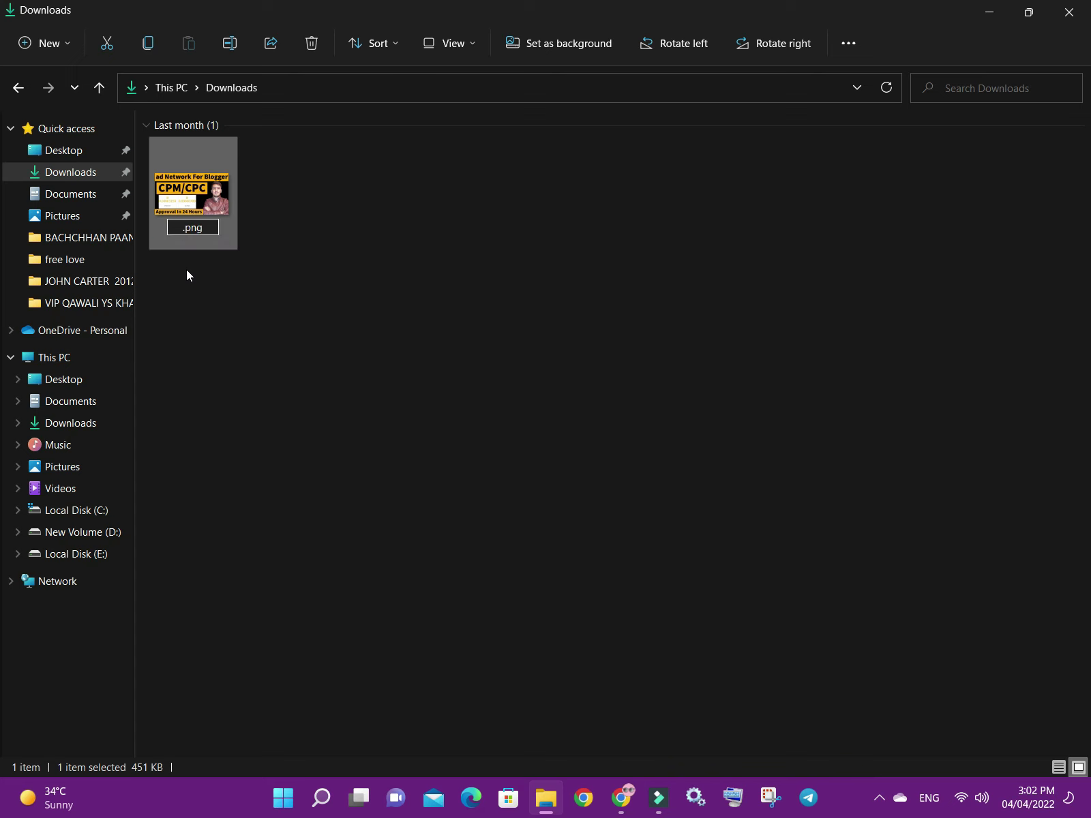
{"action": "key", "text": "ctrl+v"}
{"action": "key", "text": "Return"}
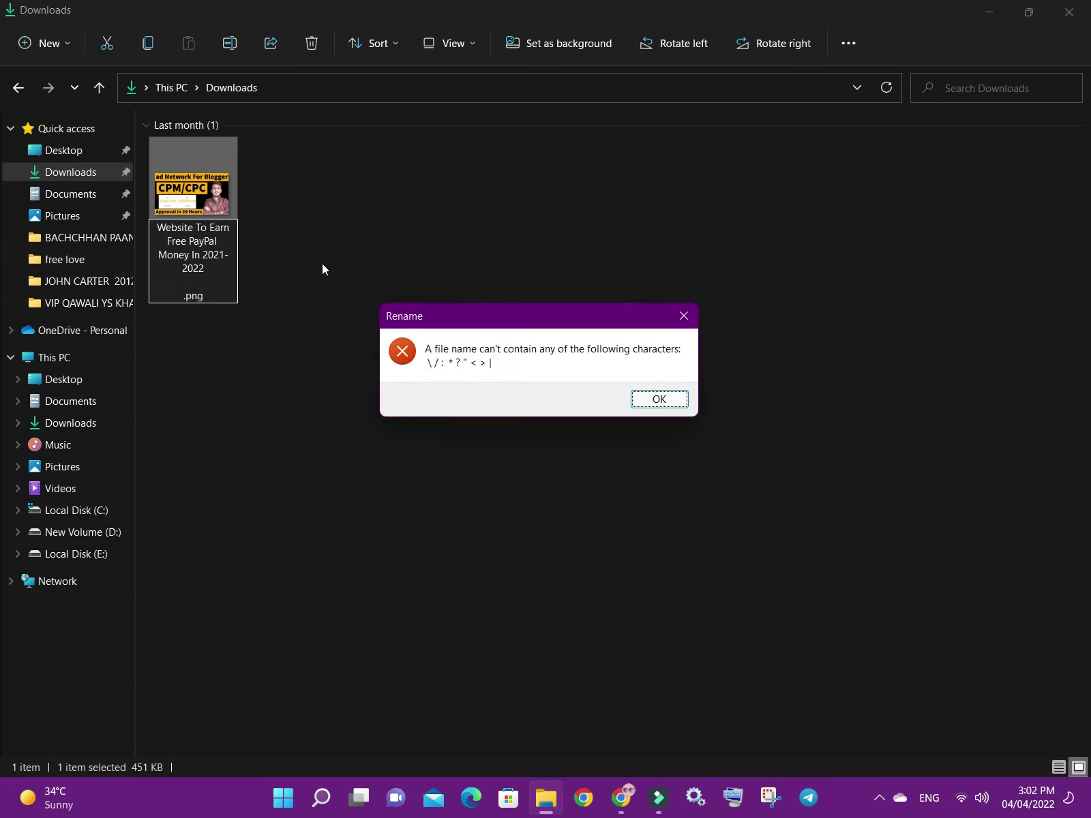
{"action": "left_click", "coordinate": [659, 399]}
Rename My project (34).png as Website To Earn Free PayPal Money.png and close the Downloads folder
{"action": "right_click", "coordinate": [192, 268]}
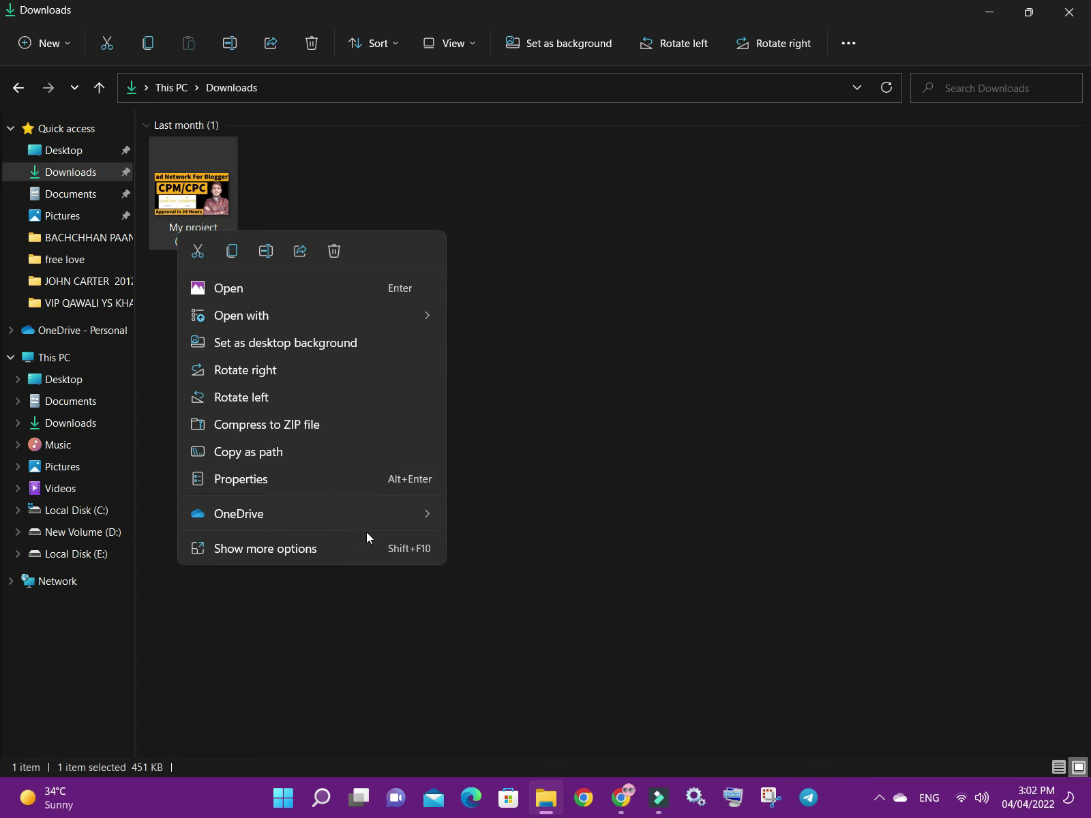
{"action": "left_click", "coordinate": [363, 548]}
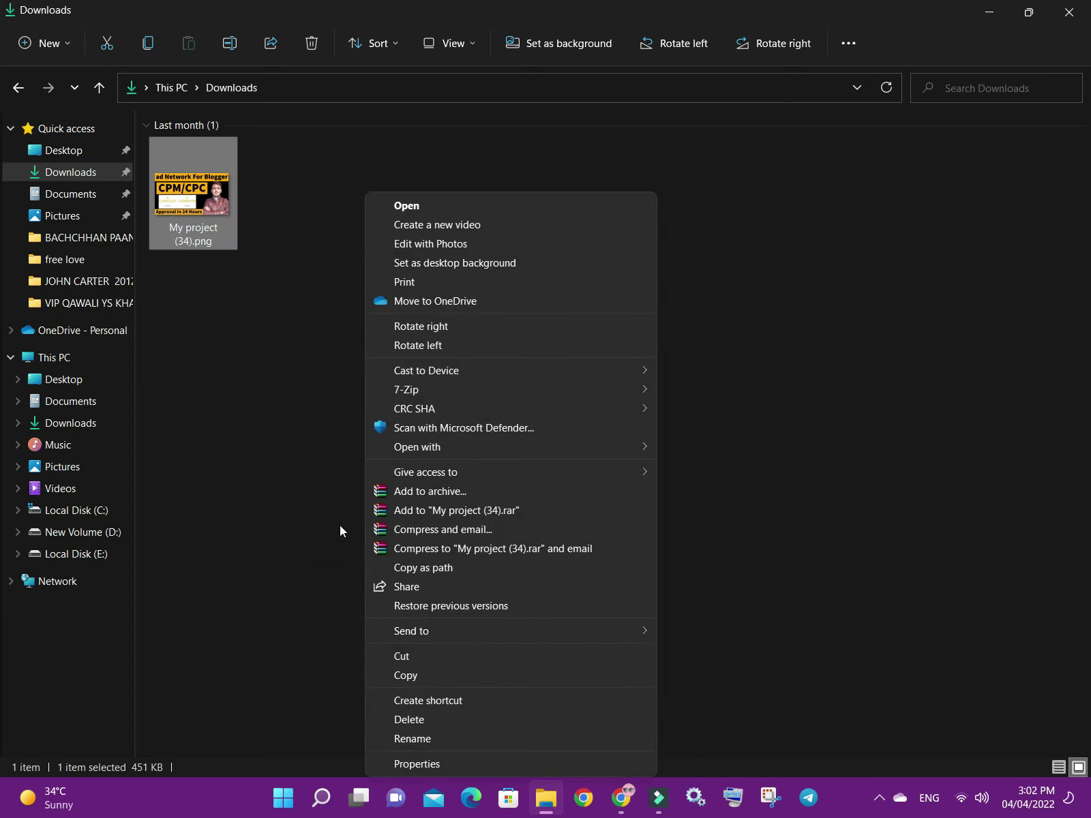
{"action": "left_click", "coordinate": [447, 738]}
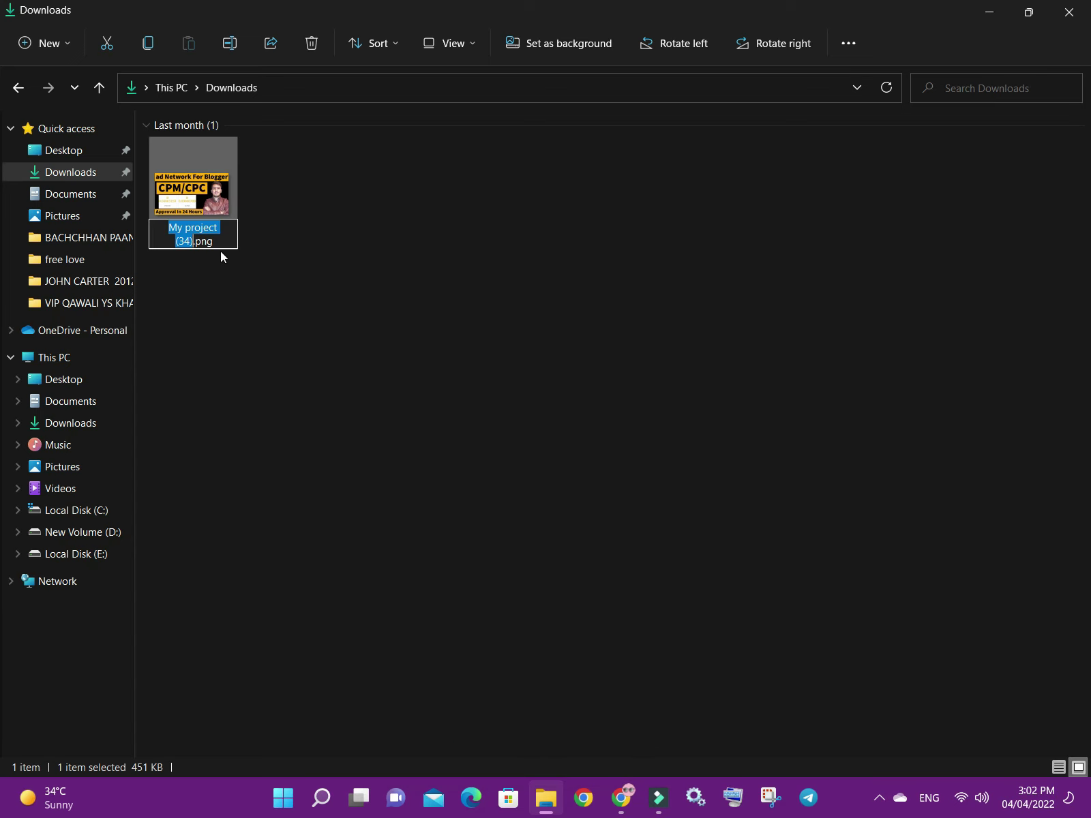
{"action": "key", "text": "BackSpace"}
{"action": "key", "text": "ctrl+v"}
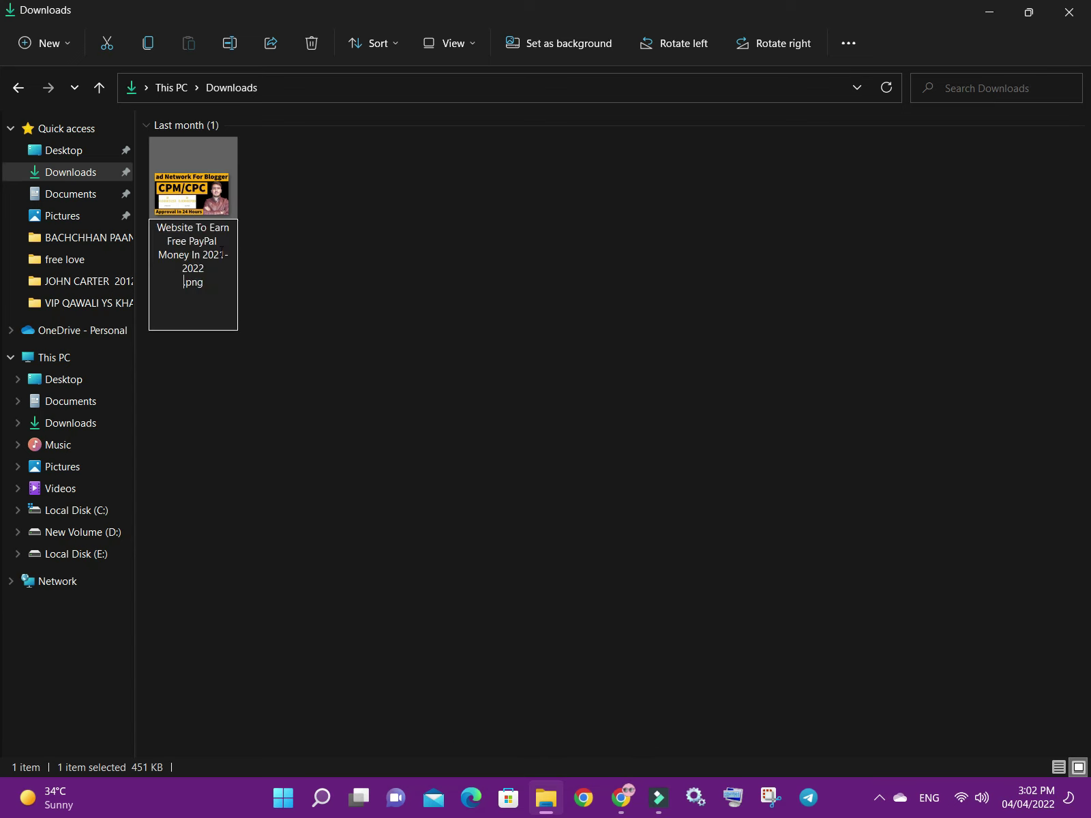
{"action": "left_click_drag", "start_coordinate": [191, 254], "coordinate": [212, 269]}
{"action": "key", "text": "BackSpace"}
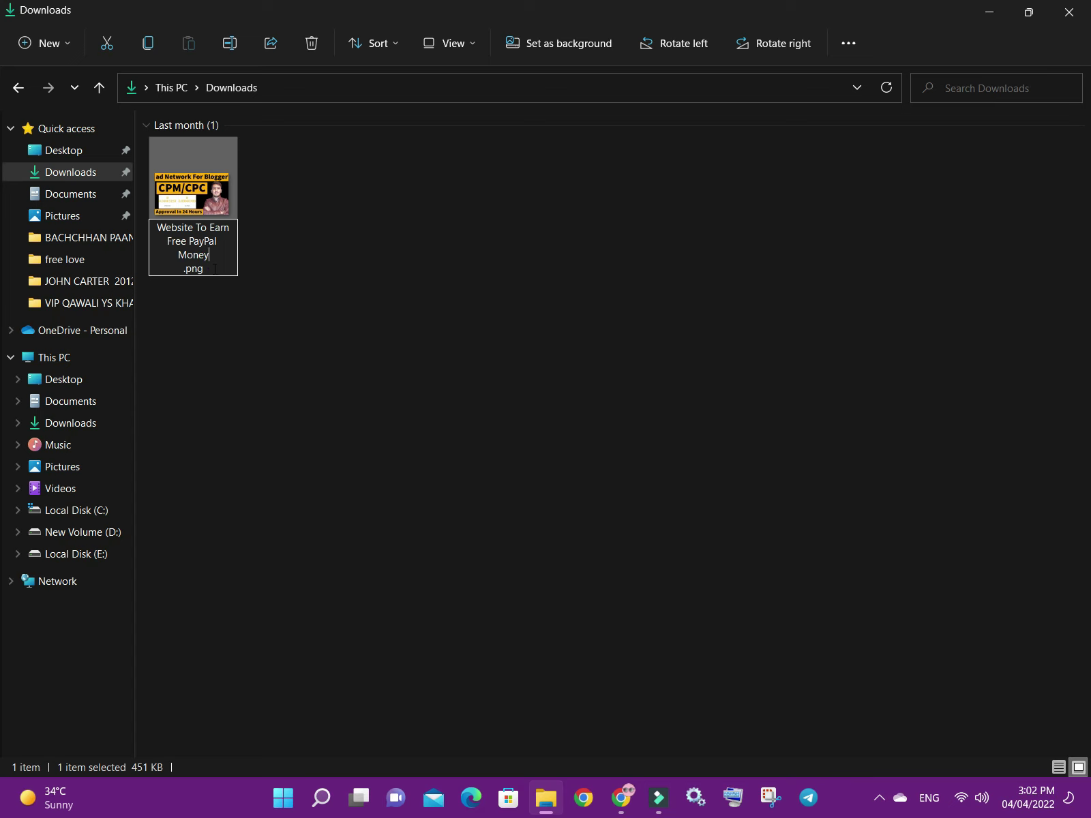
{"action": "left_click", "coordinate": [251, 274]}
{"action": "key", "text": "Return"}
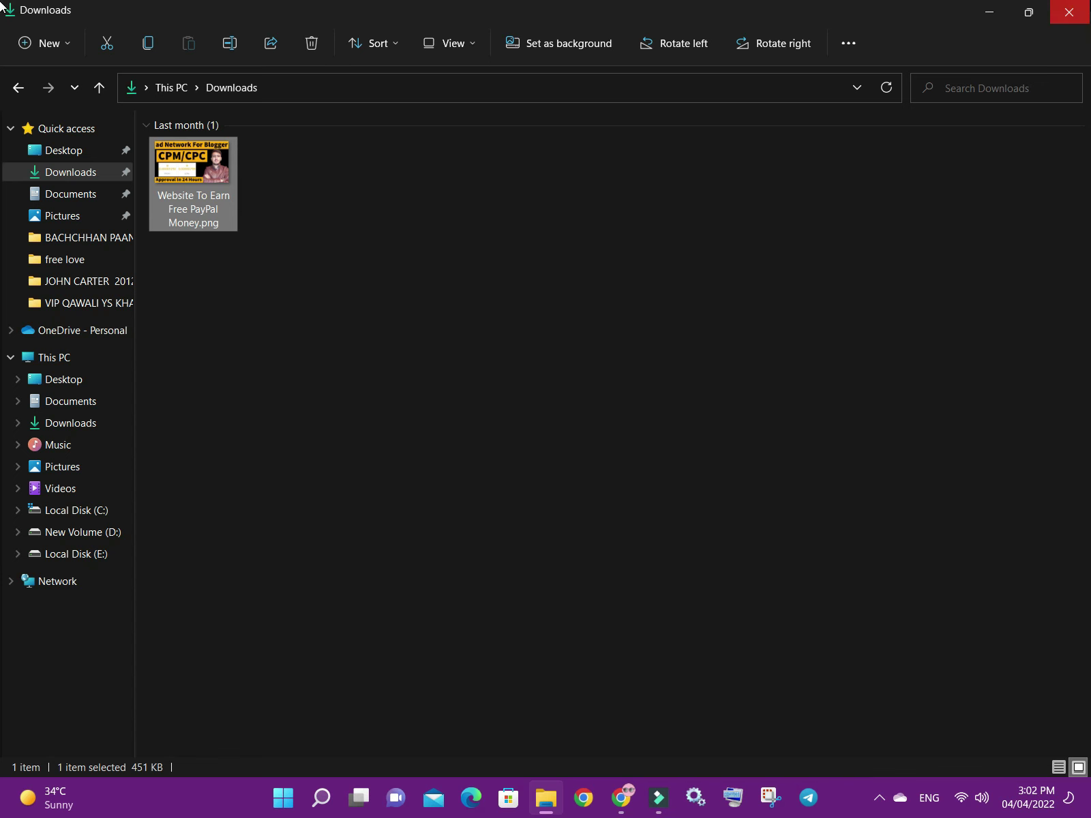
{"action": "left_click", "coordinate": [1069, 12]}
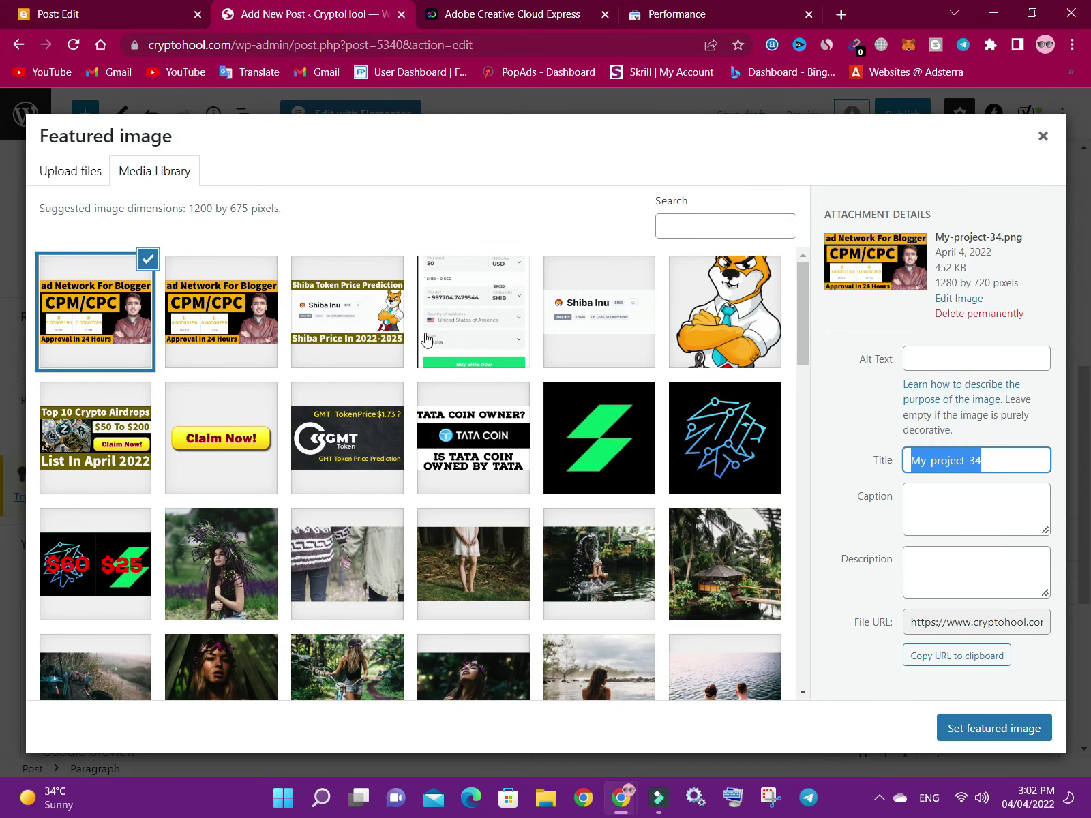
Upload Website To Earn Free PayPal Money.png from the Downloads folder for the WordPress post's featured image
{"action": "left_click", "coordinate": [78, 175]}
{"action": "left_click", "coordinate": [572, 433]}
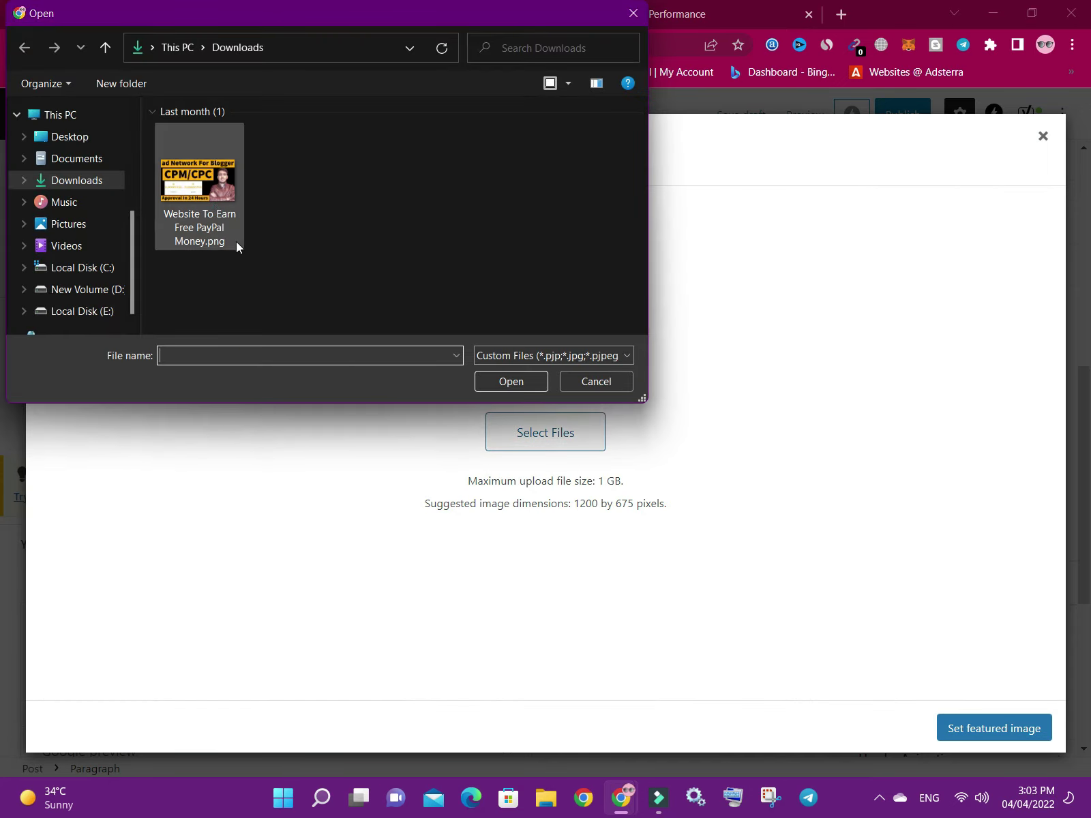
{"action": "double_click", "coordinate": [232, 242]}
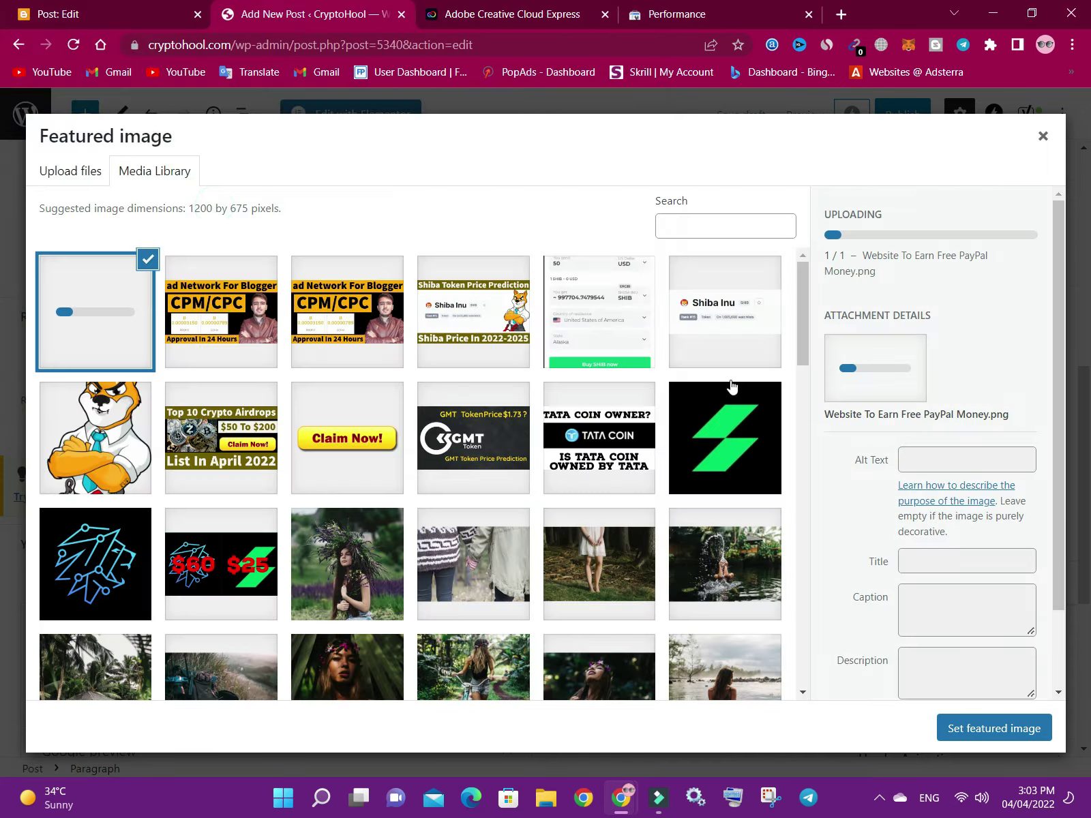
Examine the alt text, title, caption and description fields in the attachment details of the new upload
{"action": "scroll", "coordinate": [929, 549], "scroll_direction": "down", "scroll_amount": 2}
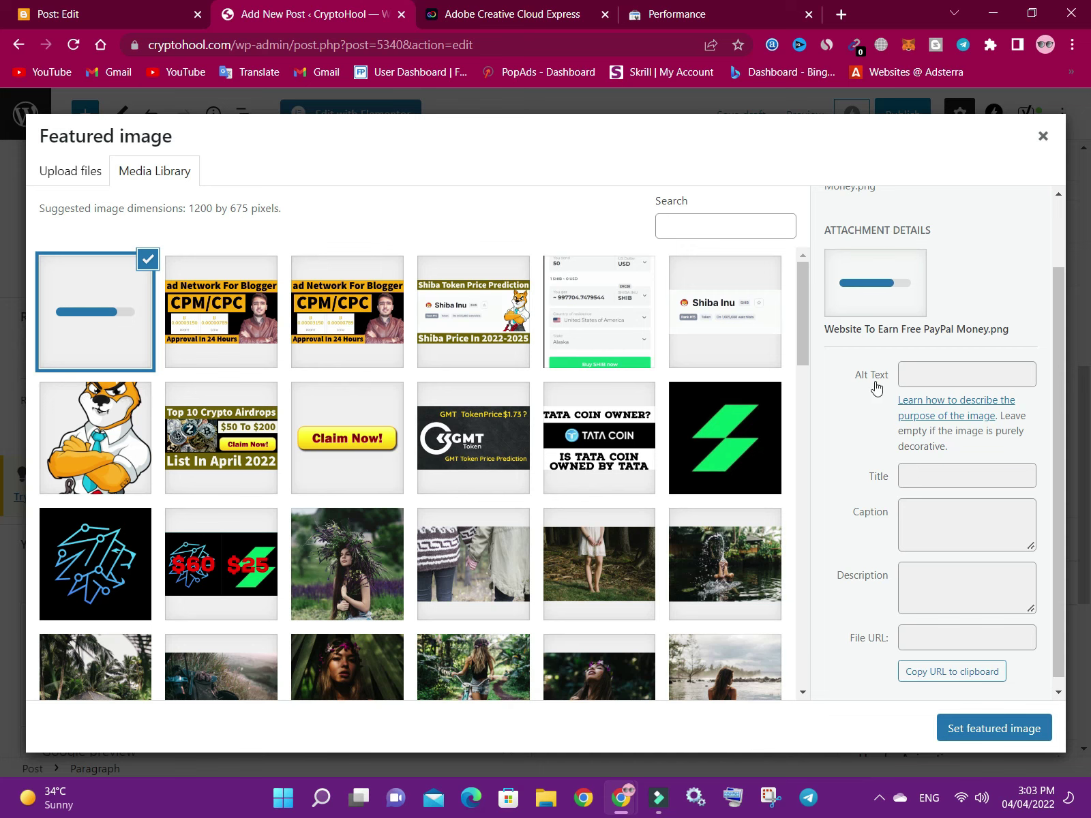
{"action": "scroll", "coordinate": [906, 382], "scroll_direction": "down", "scroll_amount": 1}
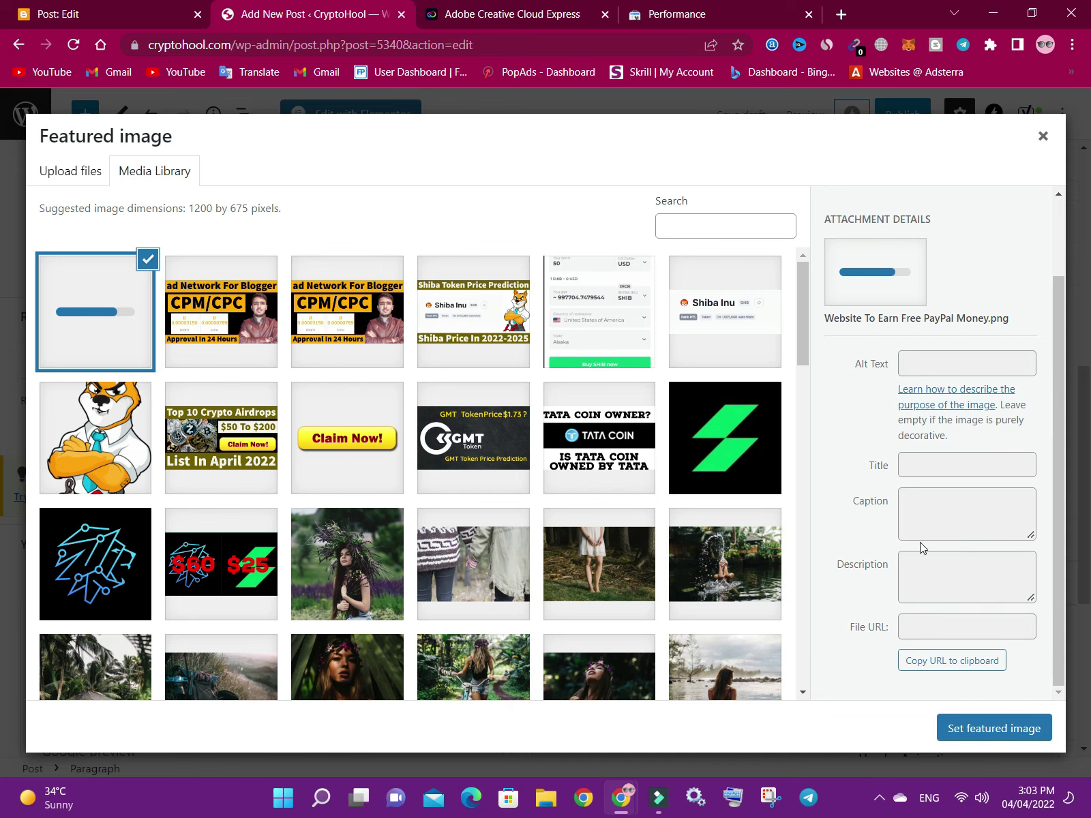
{"action": "left_click_drag", "start_coordinate": [840, 503], "coordinate": [889, 506]}
{"action": "left_click", "coordinate": [925, 563]}
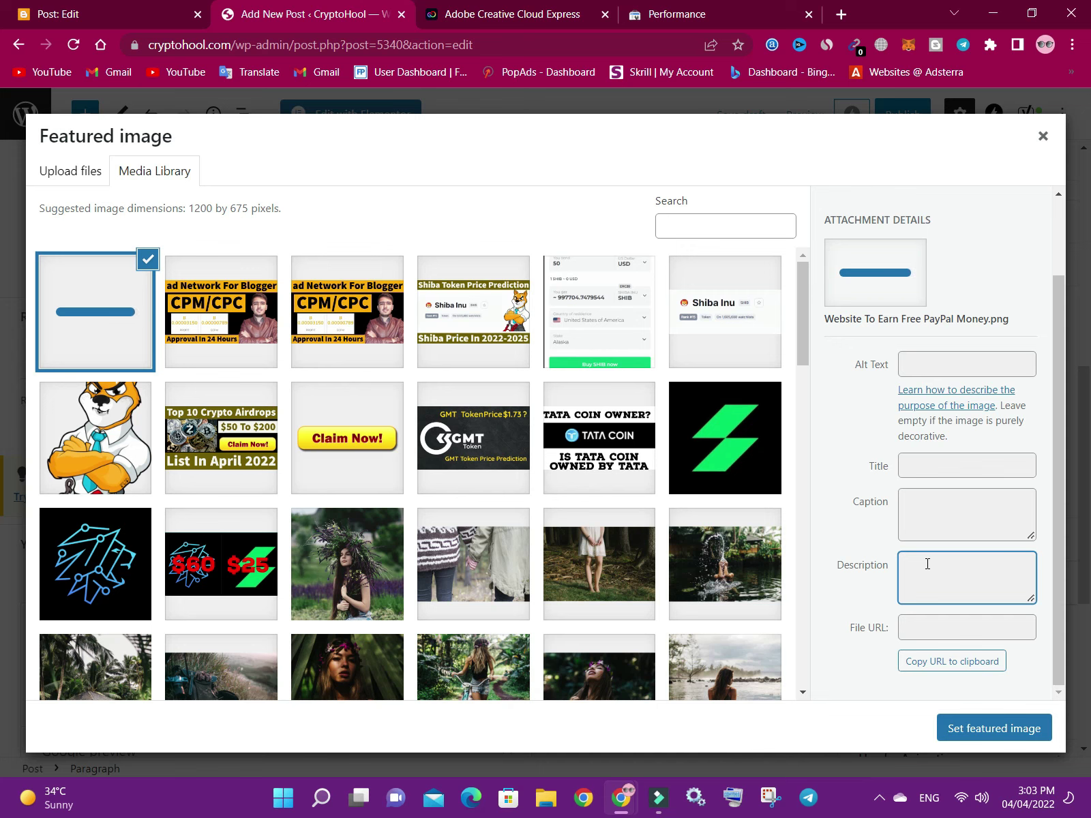
{"action": "left_click", "coordinate": [926, 464]}
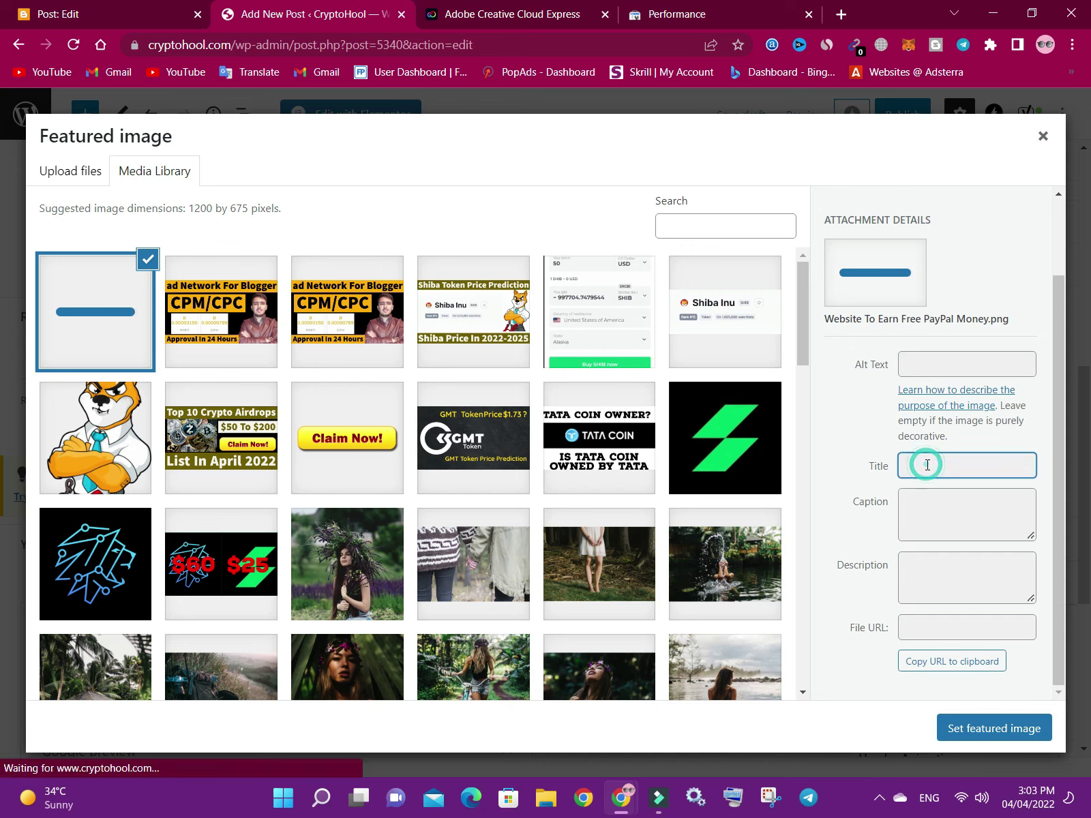
{"action": "left_click", "coordinate": [923, 511]}
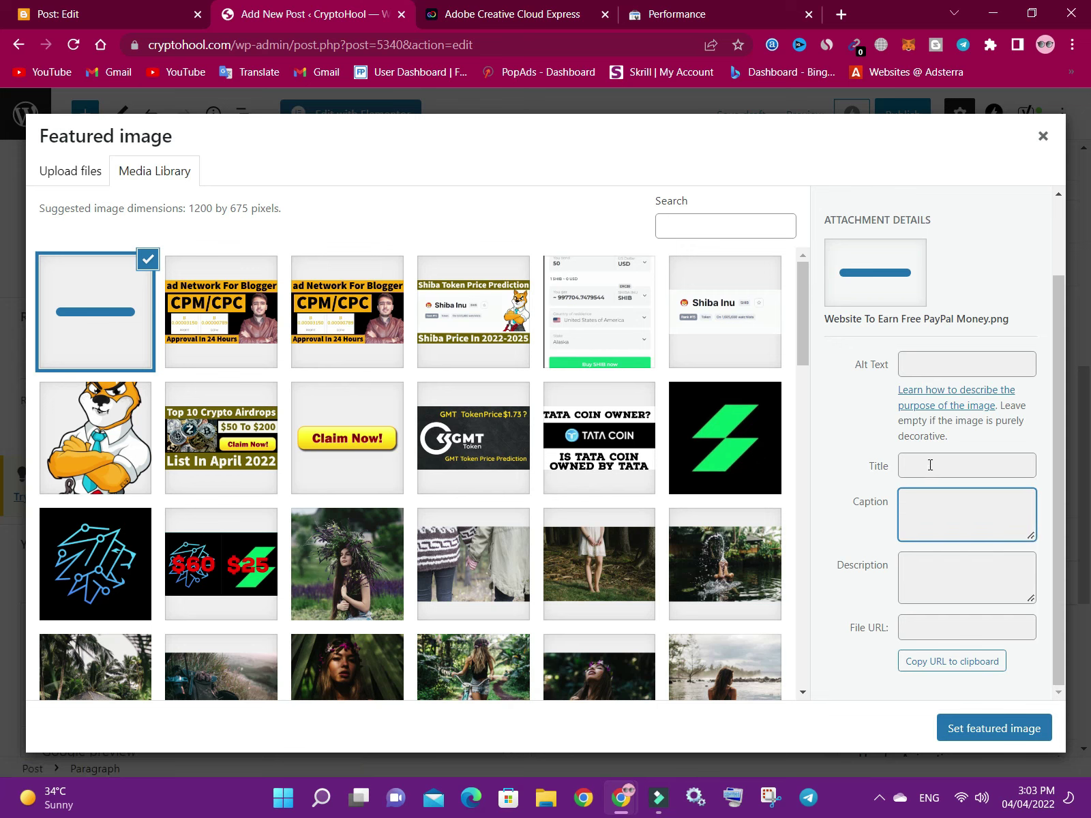
{"action": "left_click", "coordinate": [934, 362]}
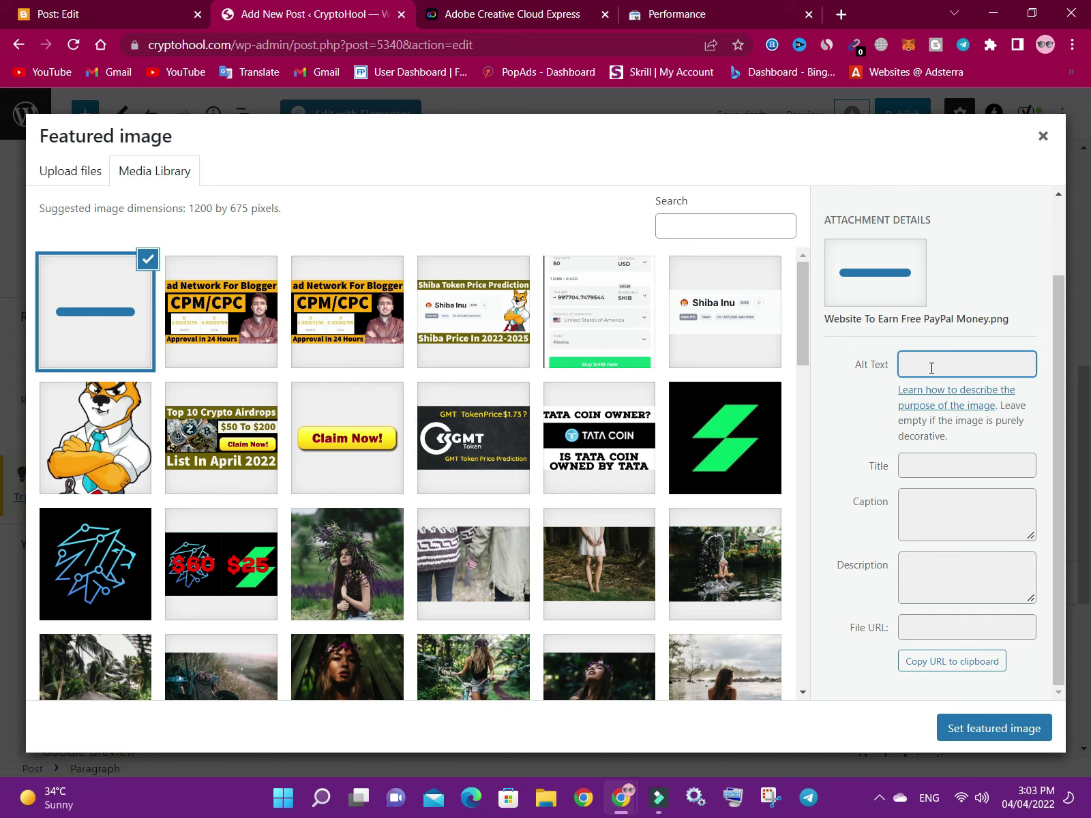
{"action": "left_click", "coordinate": [947, 571]}
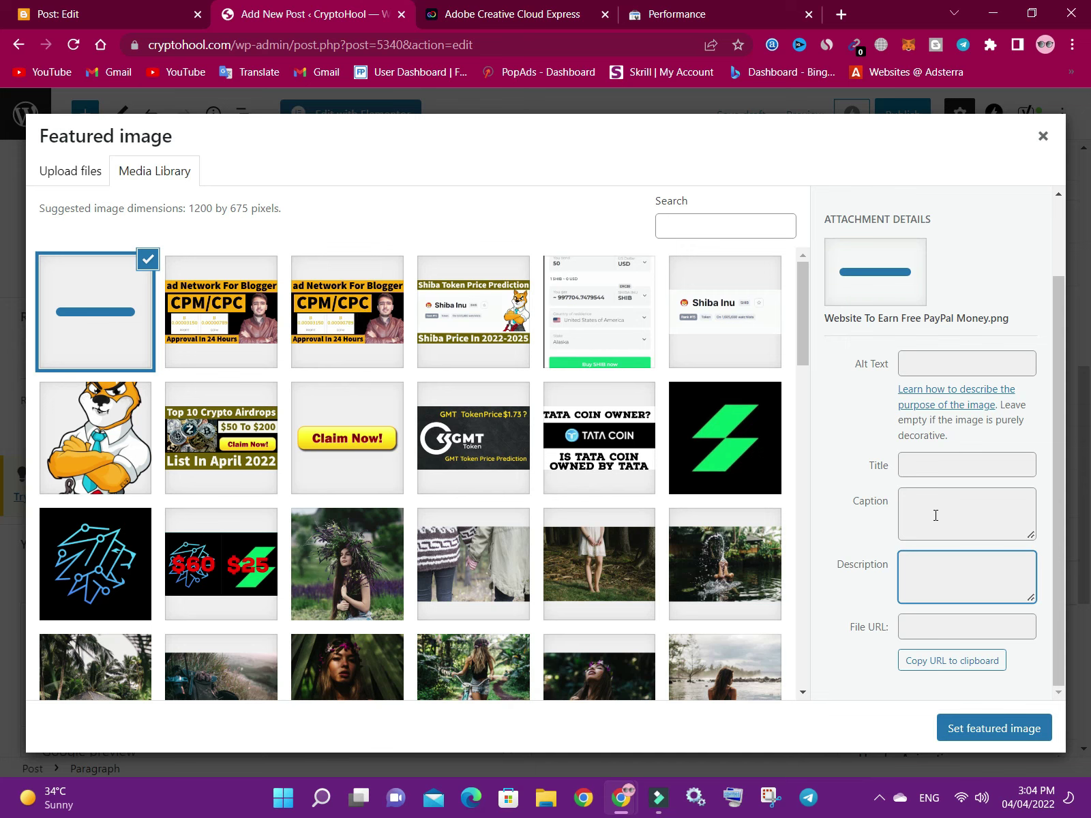
Look over the Blogger post's title and header image with its Edit Image dialog closed, and open the Search Console Performance page
{"action": "left_click", "coordinate": [47, 14]}
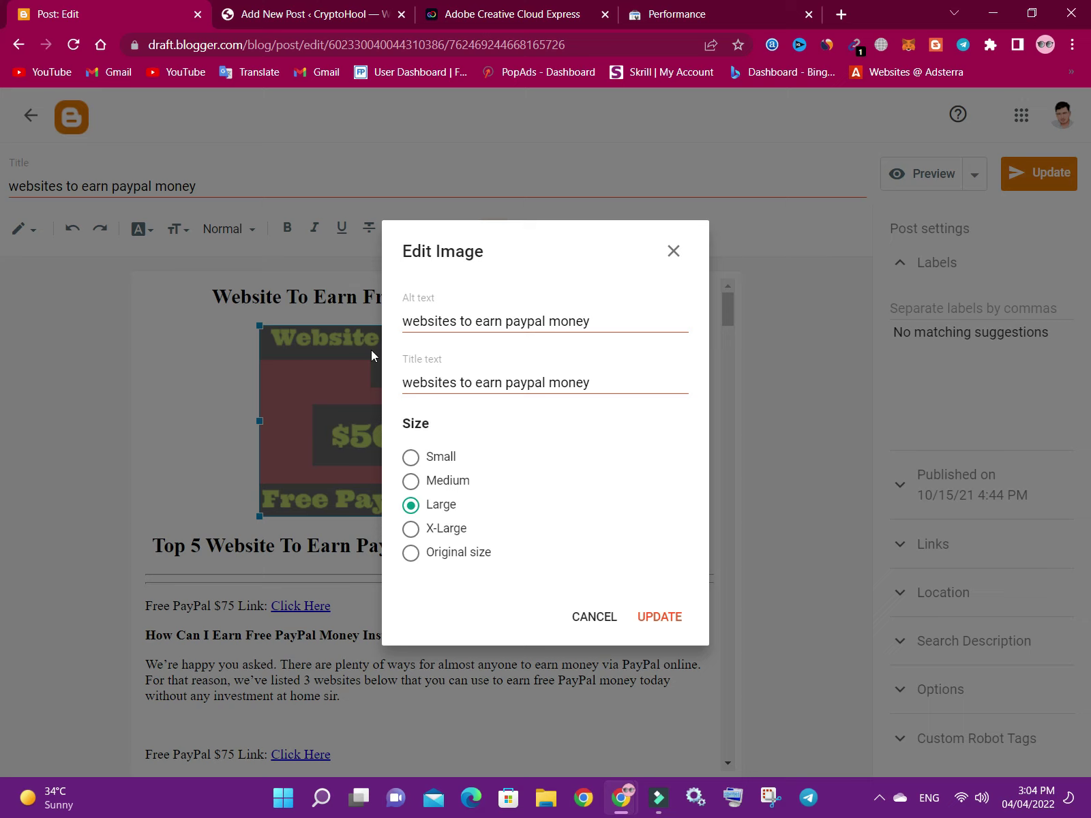
{"action": "left_click", "coordinate": [218, 180]}
{"action": "triple_click", "coordinate": [219, 186]}
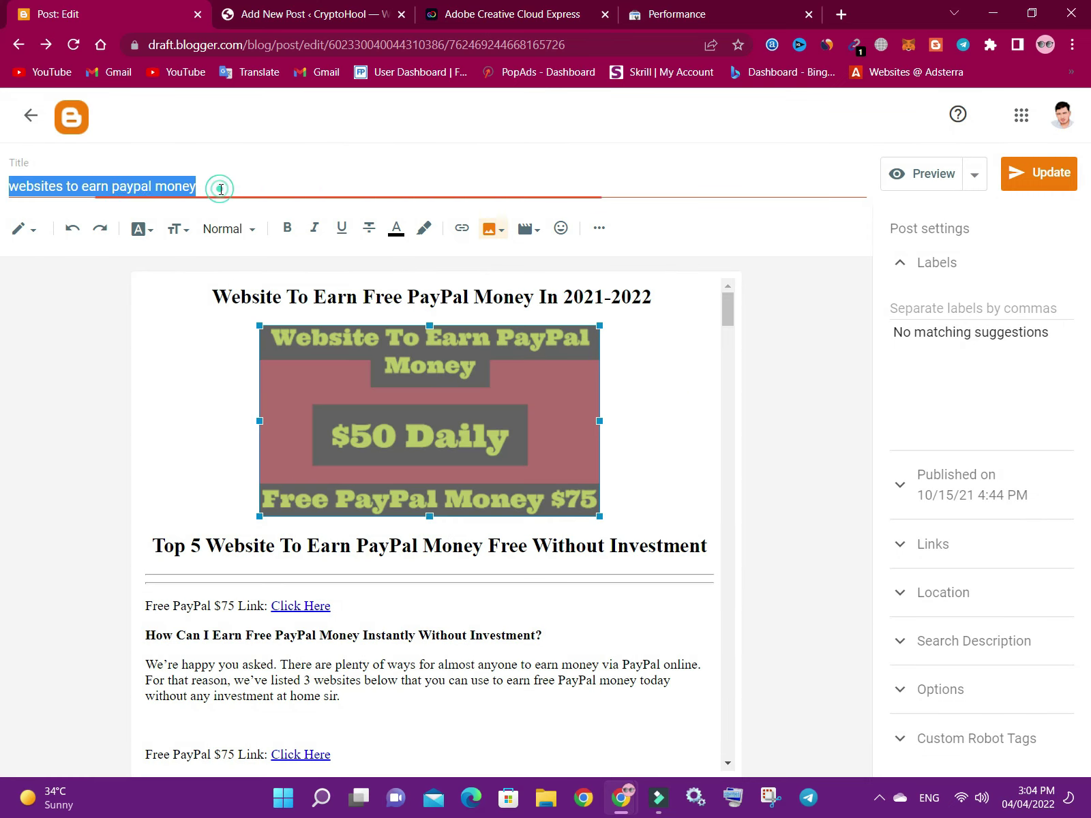
{"action": "left_click", "coordinate": [377, 383]}
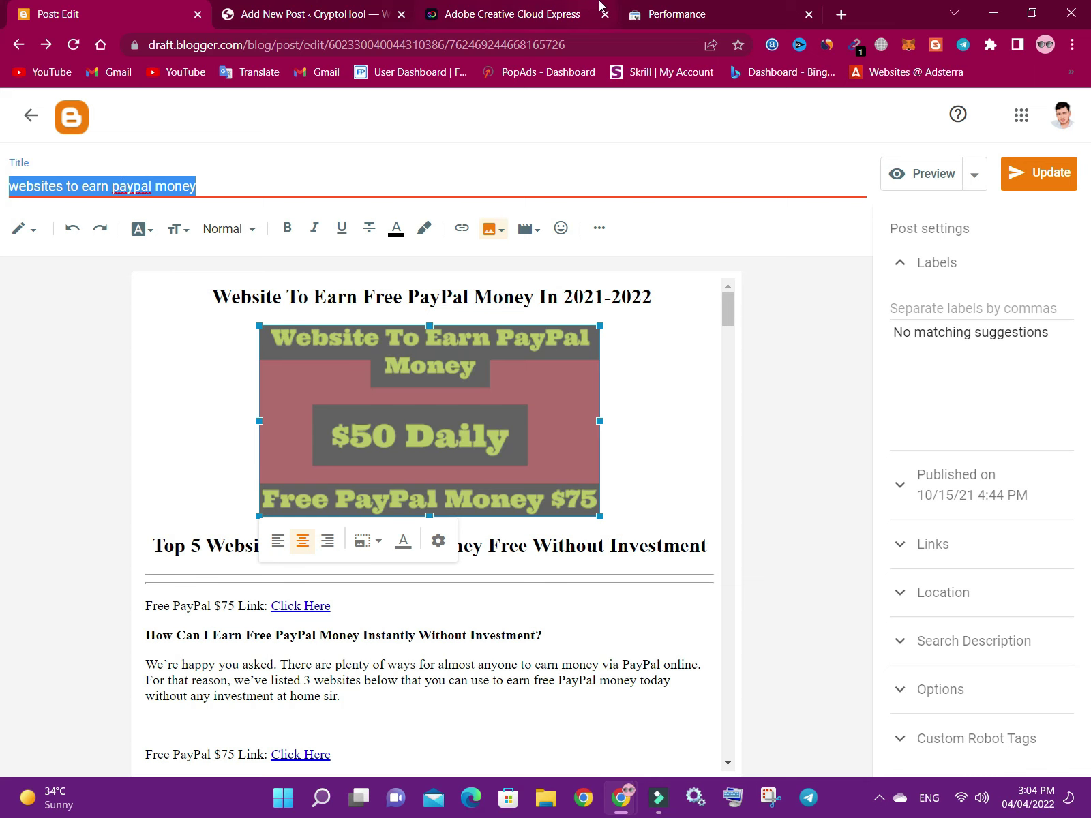
{"action": "left_click", "coordinate": [651, 7]}
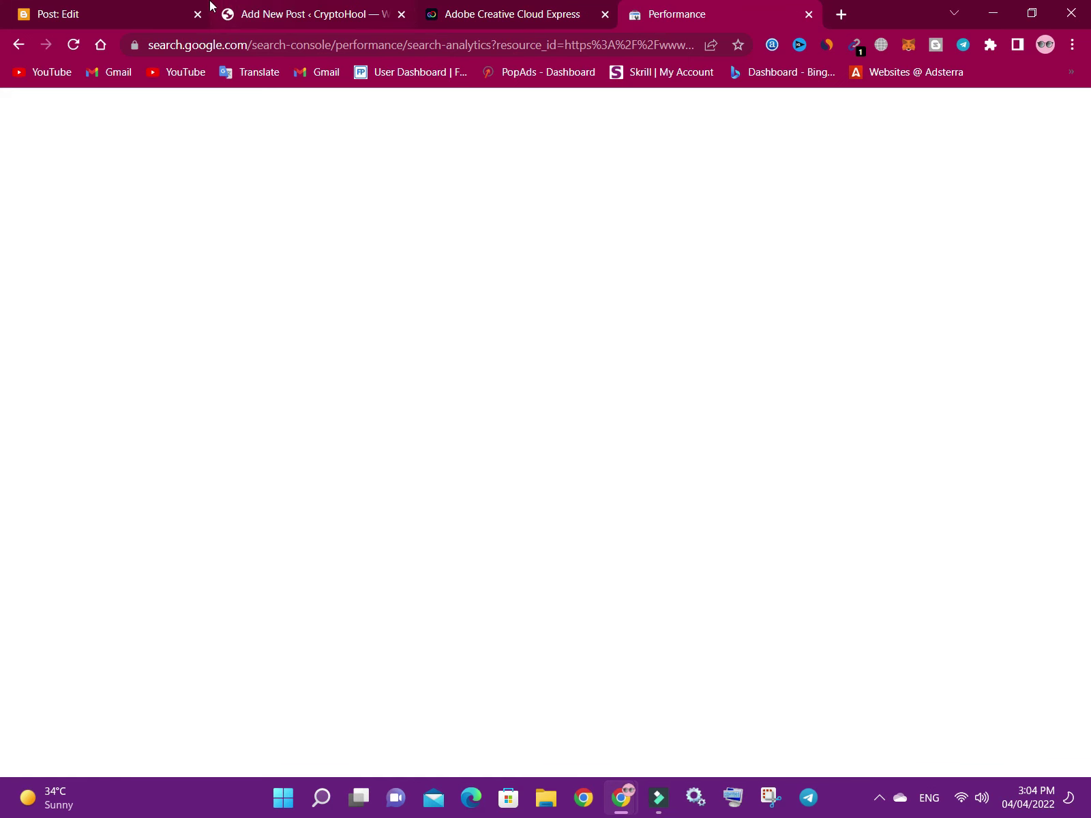
Return to the Blogger post and open the settings of its header image
{"action": "left_click", "coordinate": [208, 9]}
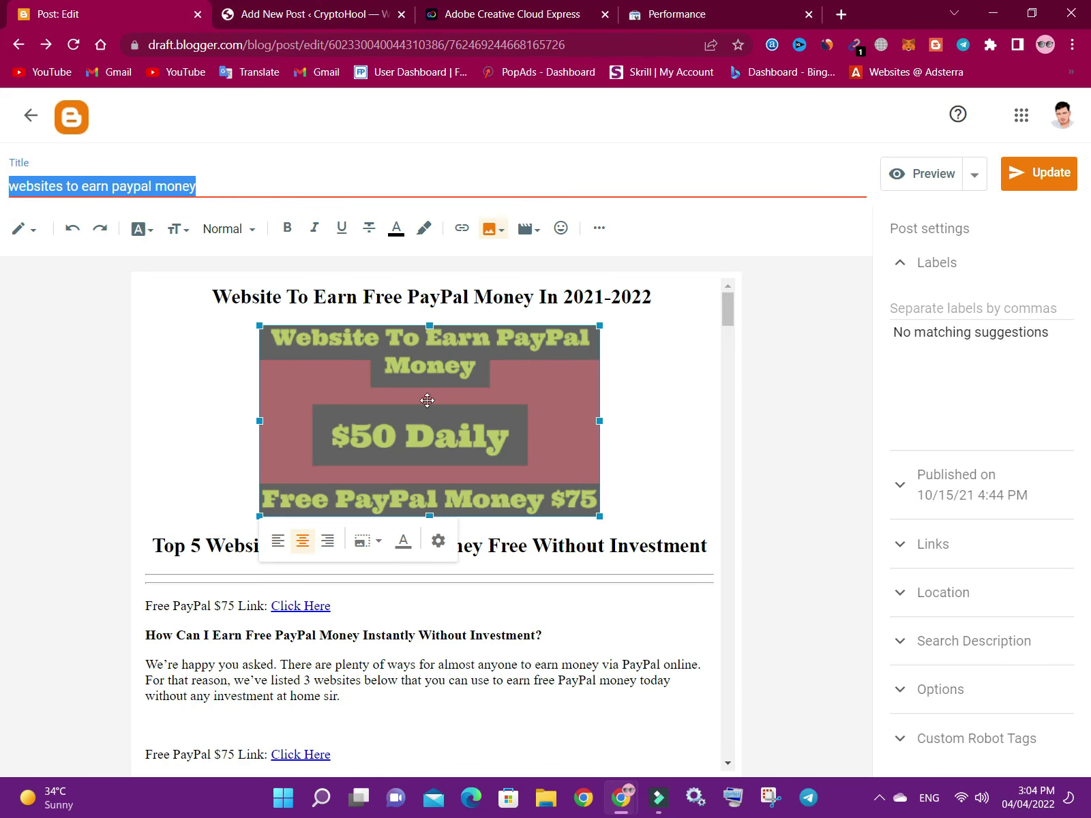
{"action": "left_click", "coordinate": [438, 540]}
In the WordPress post, check the attachment's full Title text and set Website-To-Earn-Free-PayPal-Money.png as the featured image
{"action": "left_click", "coordinate": [316, 8]}
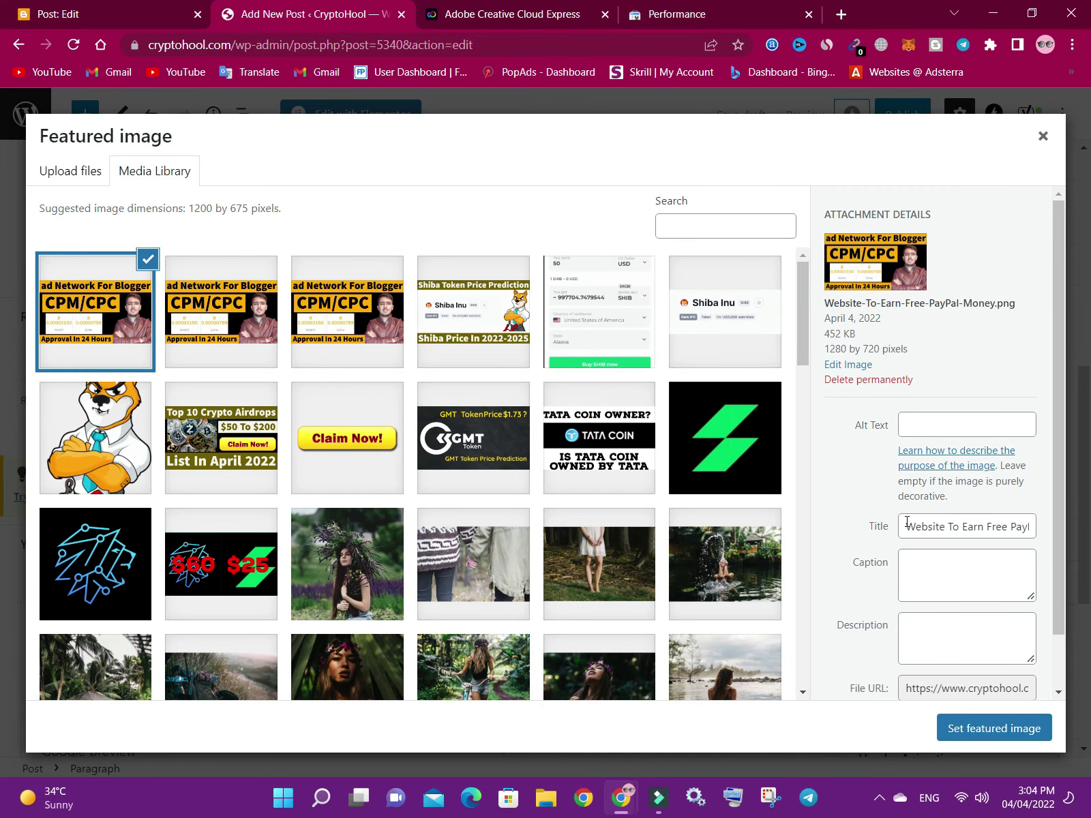
{"action": "left_click_drag", "start_coordinate": [903, 526], "coordinate": [1053, 535]}
{"action": "left_click", "coordinate": [989, 538]}
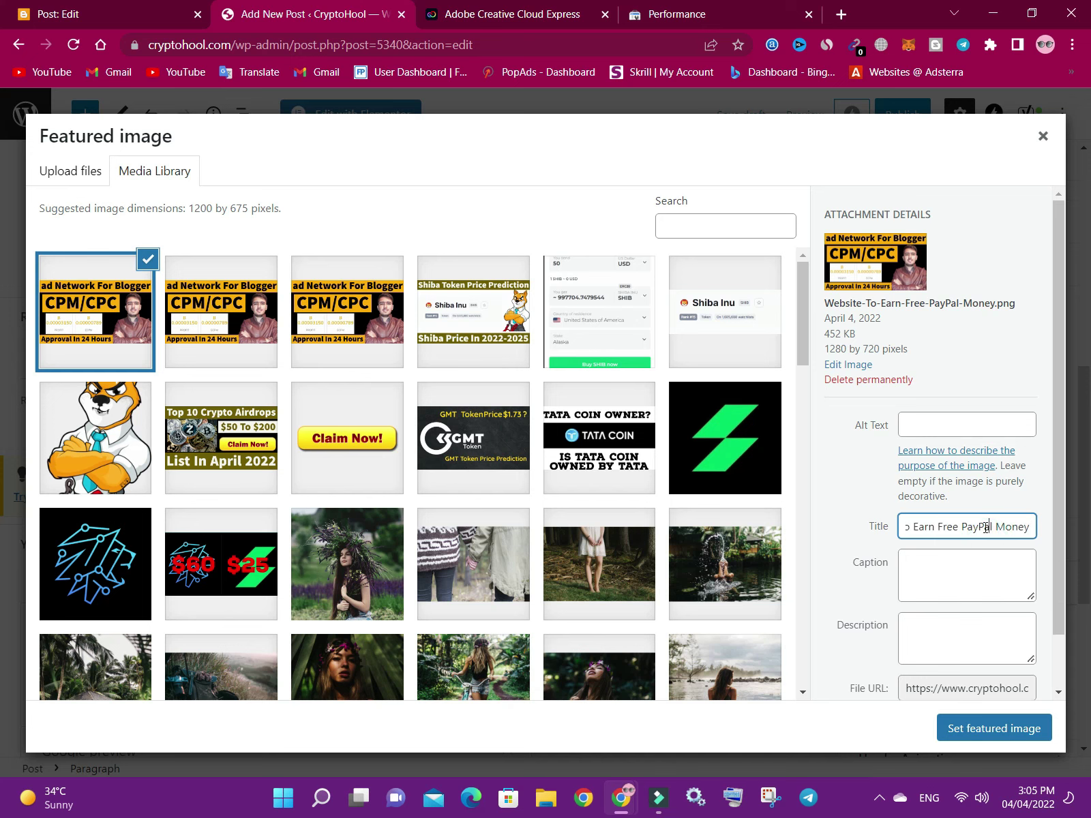
{"action": "left_click_drag", "start_coordinate": [906, 527], "coordinate": [1047, 530]}
{"action": "left_click", "coordinate": [1043, 528]}
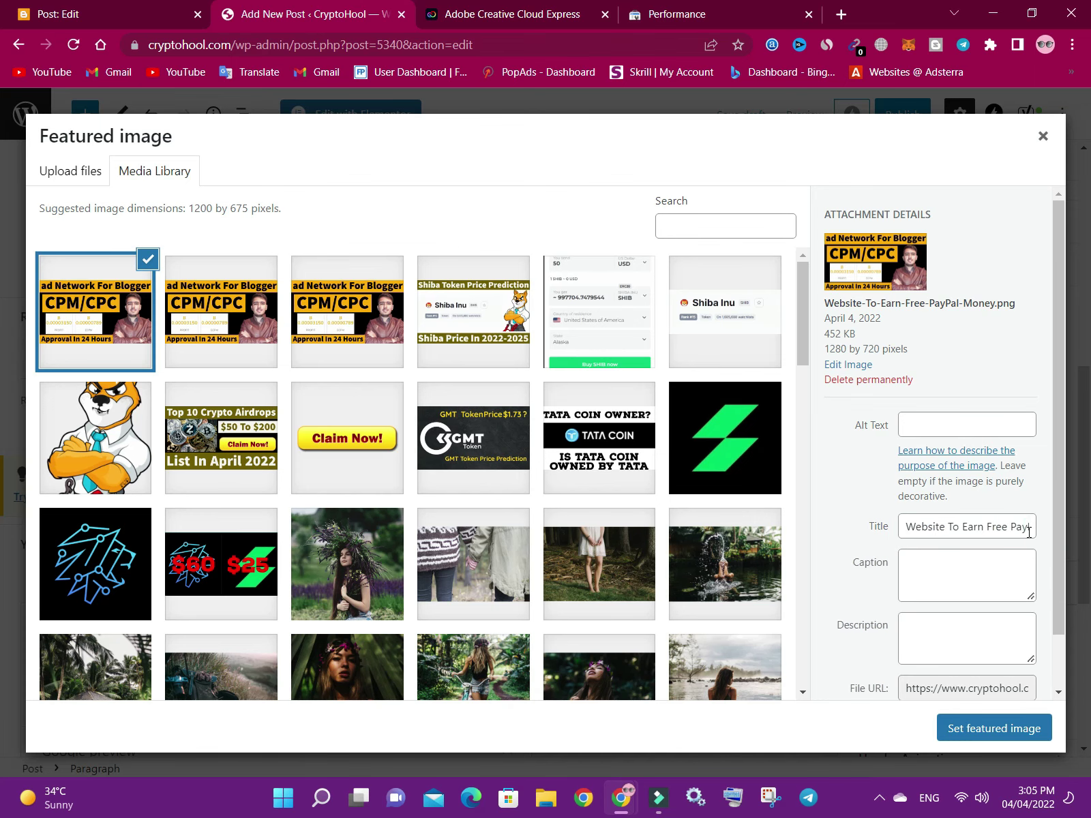
{"action": "left_click", "coordinate": [993, 740]}
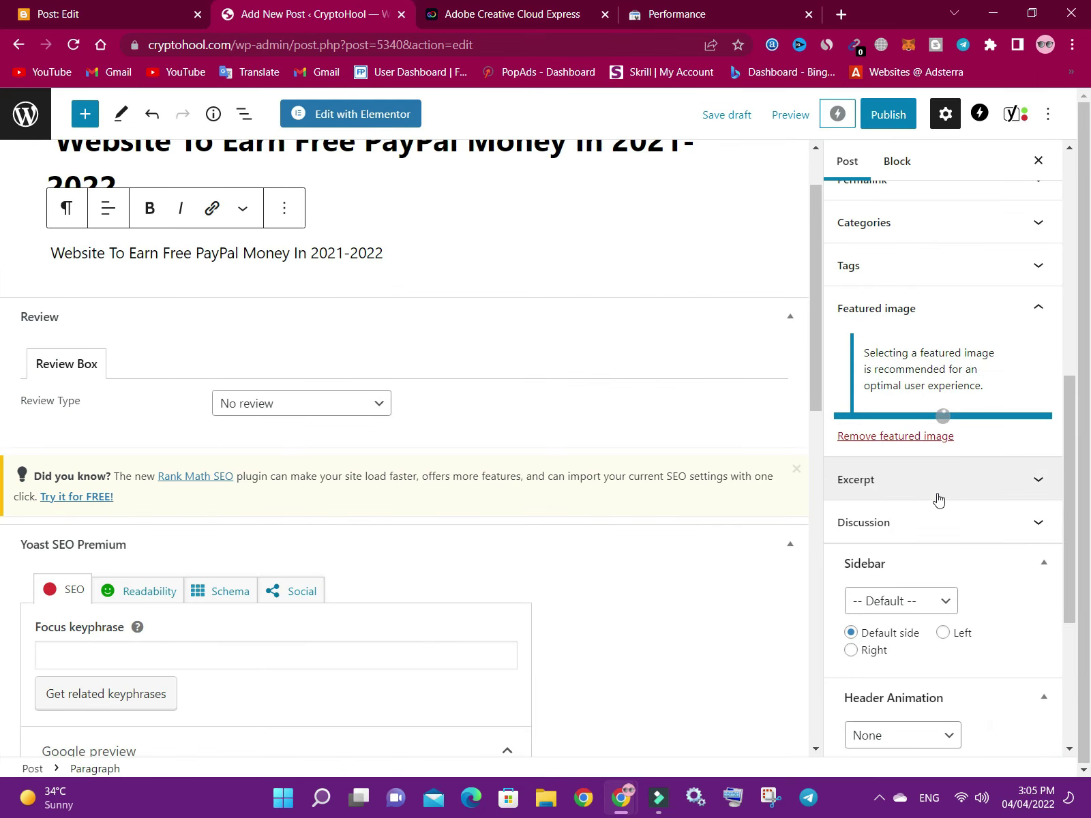
{"action": "scroll", "coordinate": [552, 385], "scroll_direction": "up", "scroll_amount": 1}
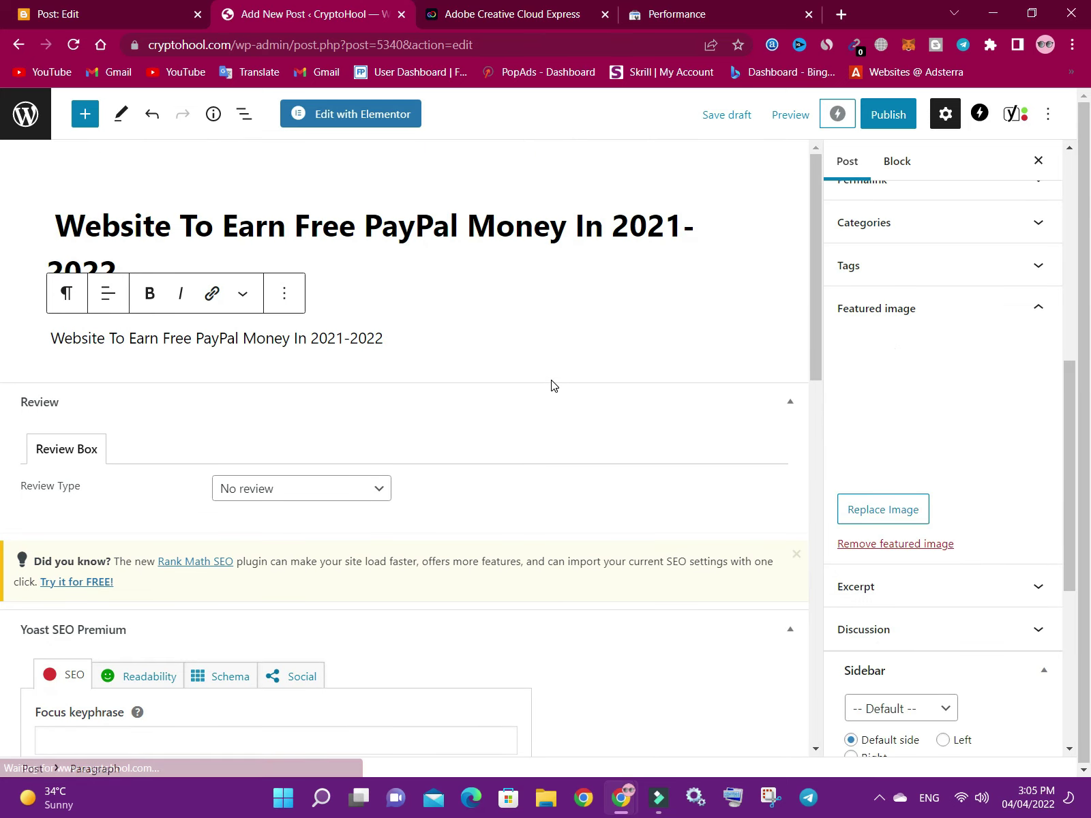